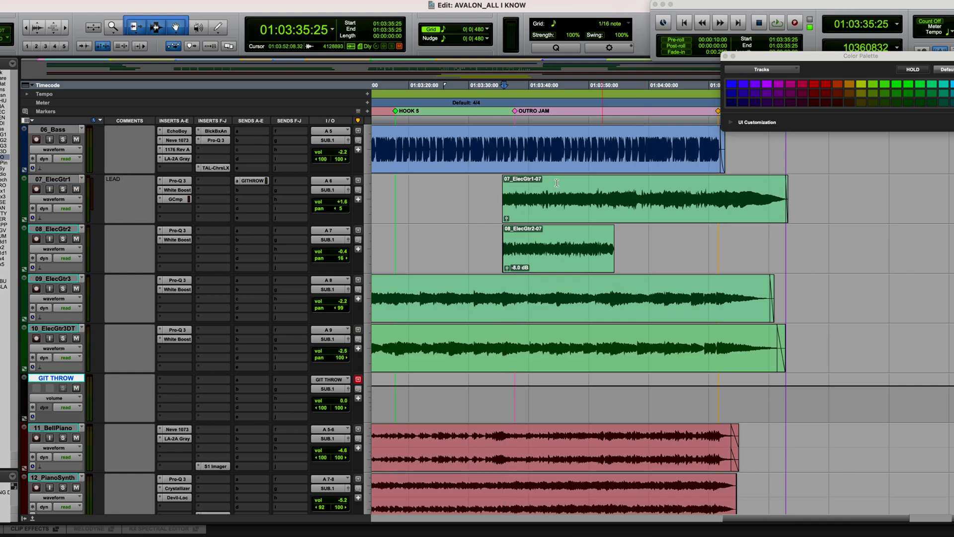
- Audition the GIT THROW aux over the outro jam and adjust the Drive of its SansAmp PSA-1
{"action": "left_click_drag", "start_coordinate": [503, 120], "coordinate": [544, 121]}
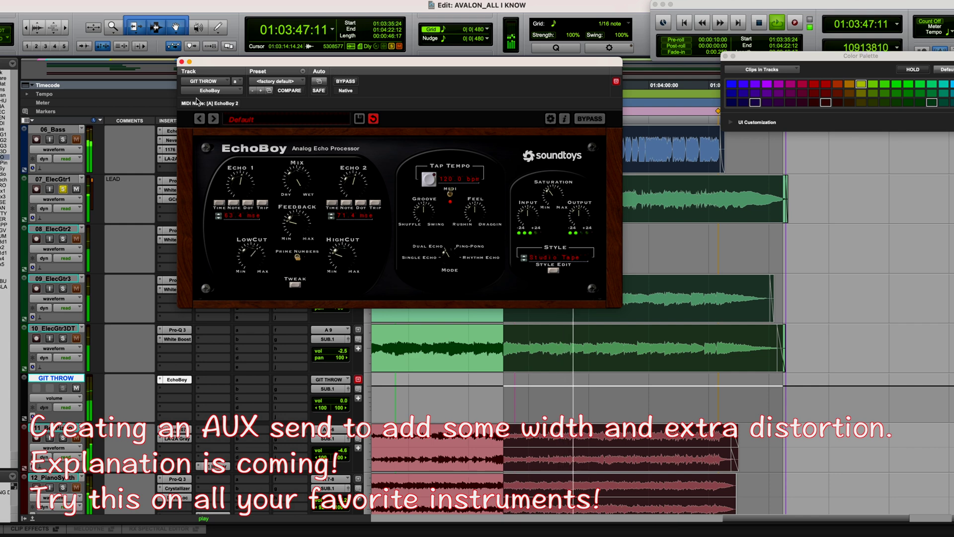
{"action": "left_click", "coordinate": [182, 62]}
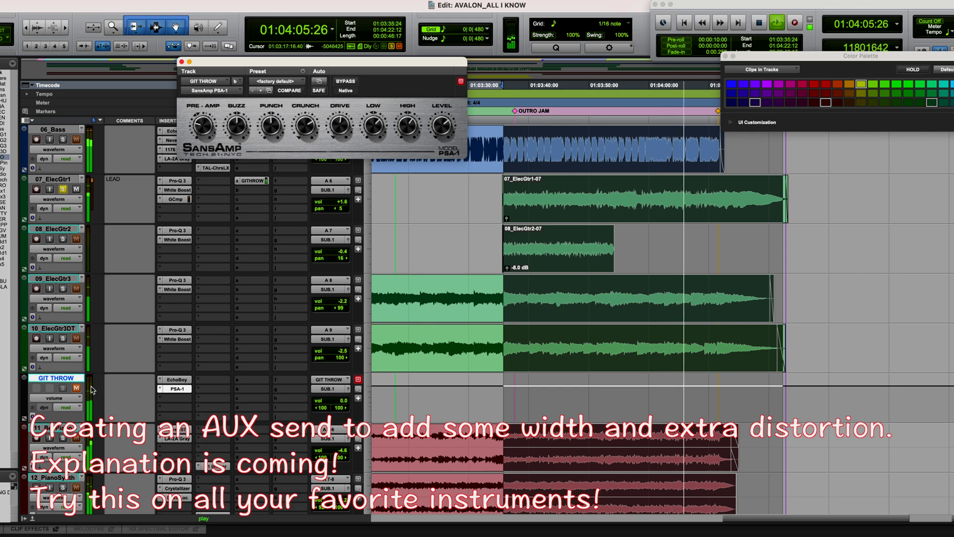
{"action": "left_click", "coordinate": [78, 390]}
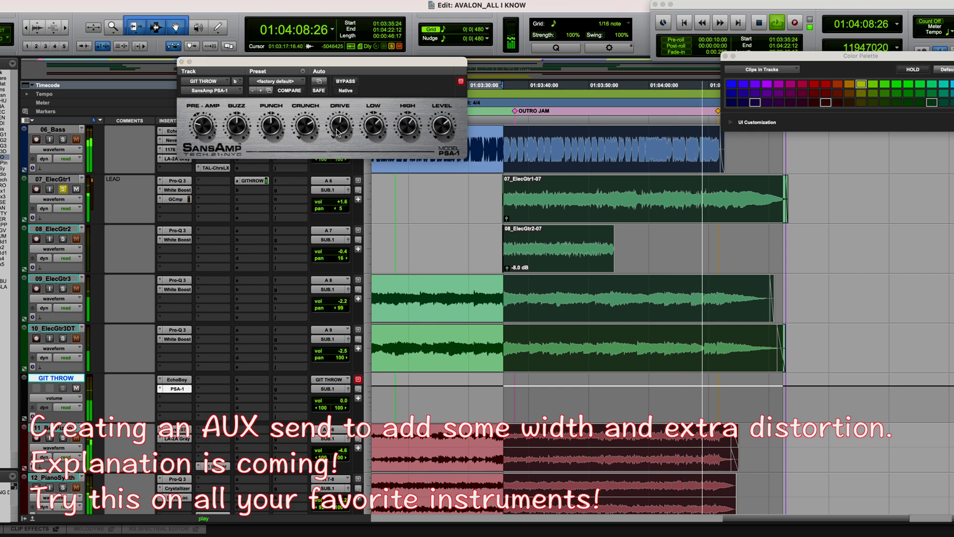
{"action": "left_click_drag", "start_coordinate": [337, 130], "coordinate": [345, 110]}
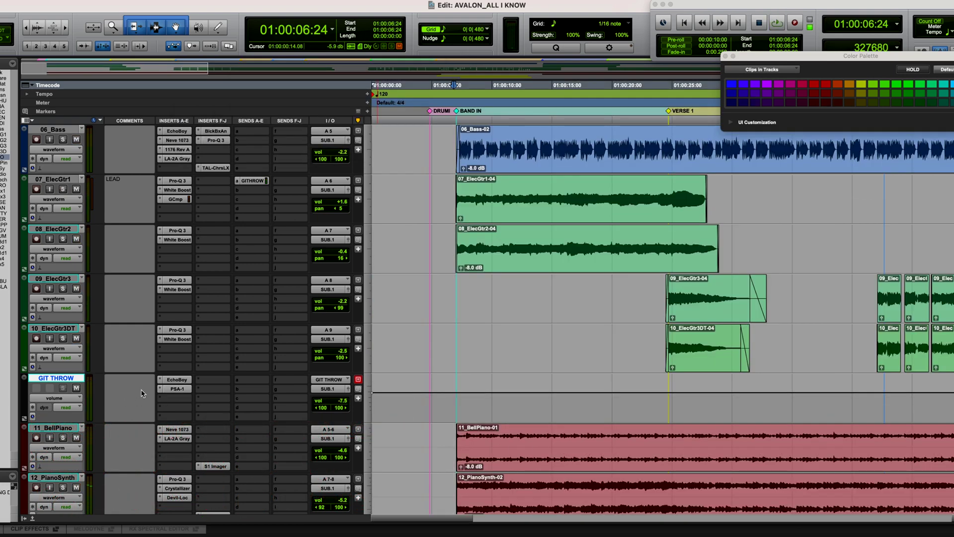
- Examine the EchoBoy echo time settings on the GIT THROW aux
{"action": "left_click", "coordinate": [183, 382]}
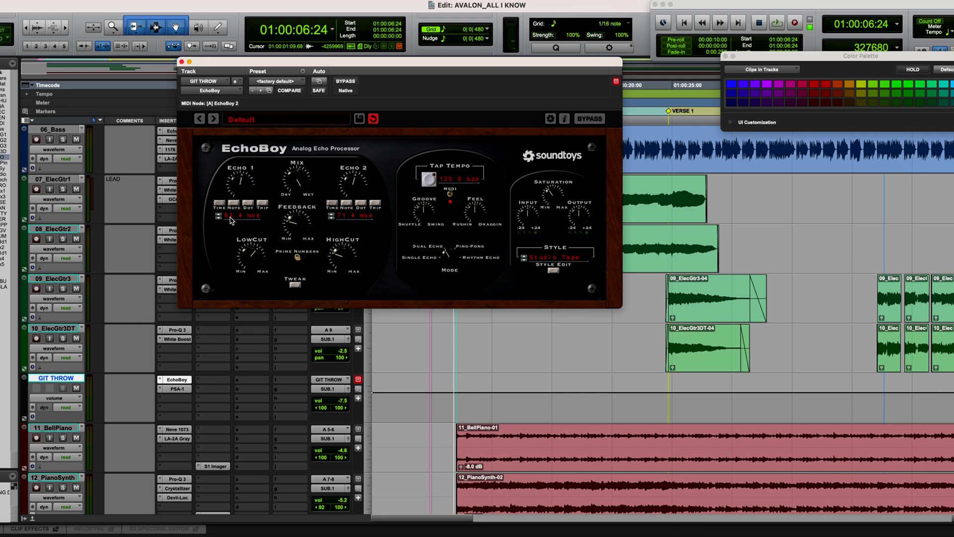
{"action": "left_click", "coordinate": [182, 62]}
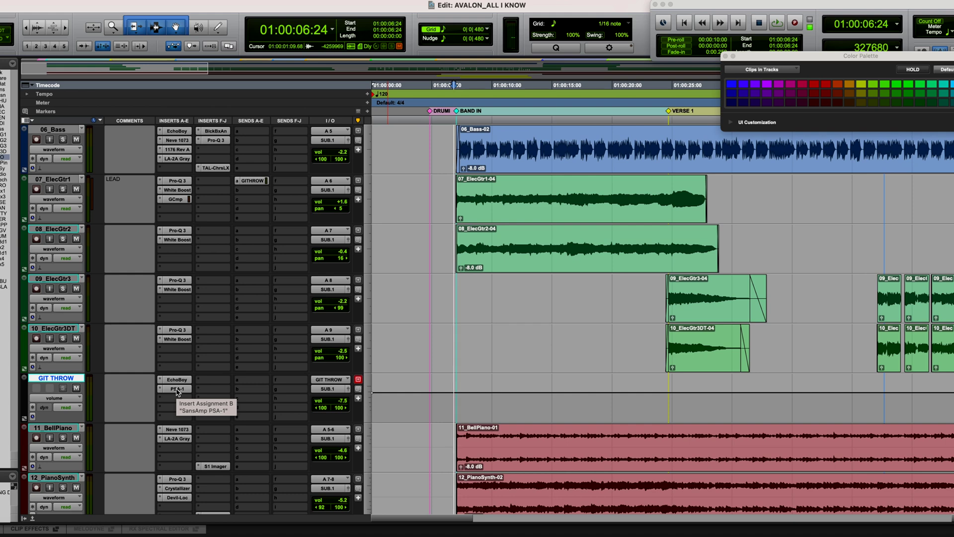
- Display volume automation on 07_ElecGtr1, set its automation mode to touch, and place the cursor just before BAND IN
{"action": "left_click", "coordinate": [54, 199]}
{"action": "left_click", "coordinate": [69, 211]}
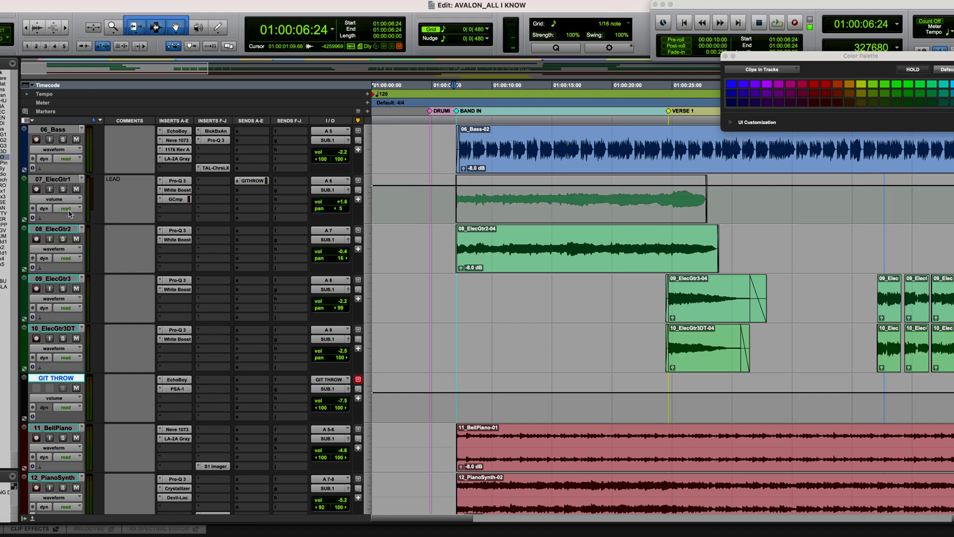
{"action": "left_click", "coordinate": [69, 209]}
{"action": "left_click", "coordinate": [70, 220]}
{"action": "left_click", "coordinate": [447, 198]}
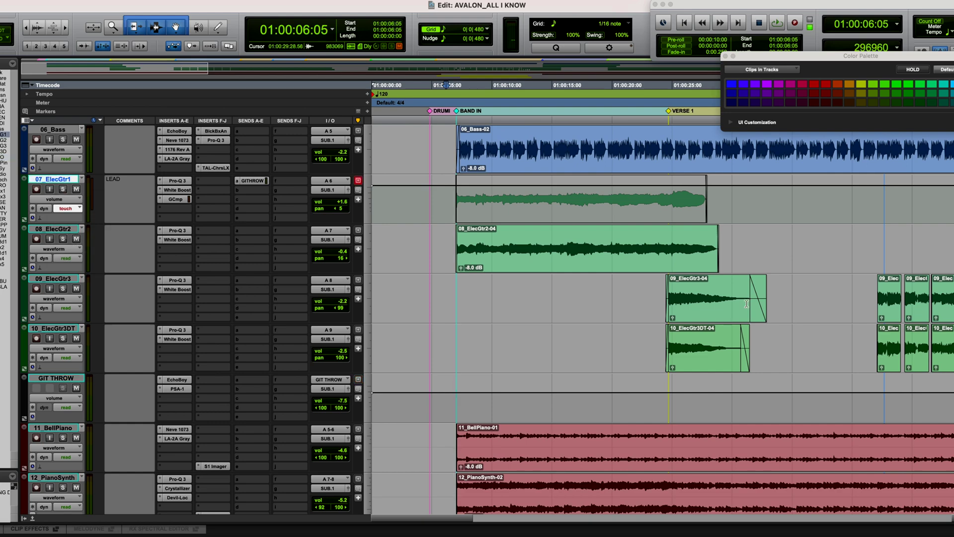
- Select the background vocal passage at HOOK 1, from 01:01:09:01 to 01:01:14:23
{"action": "scroll", "coordinate": [746, 304], "scroll_direction": "right", "scroll_amount": 10}
{"action": "scroll", "coordinate": [747, 304], "scroll_direction": "down", "scroll_amount": 10}
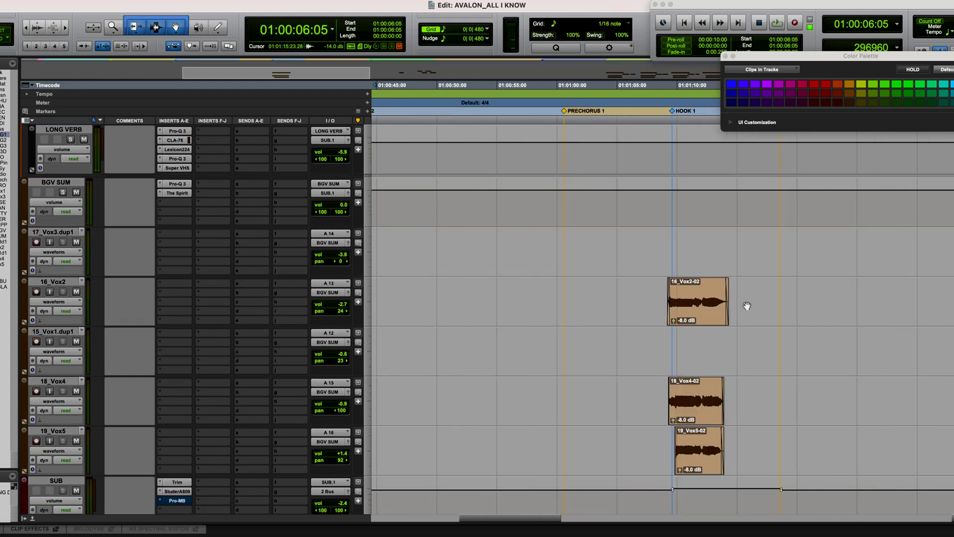
{"action": "scroll", "coordinate": [746, 305], "scroll_direction": "right", "scroll_amount": 3}
{"action": "left_click_drag", "start_coordinate": [572, 163], "coordinate": [625, 163]}
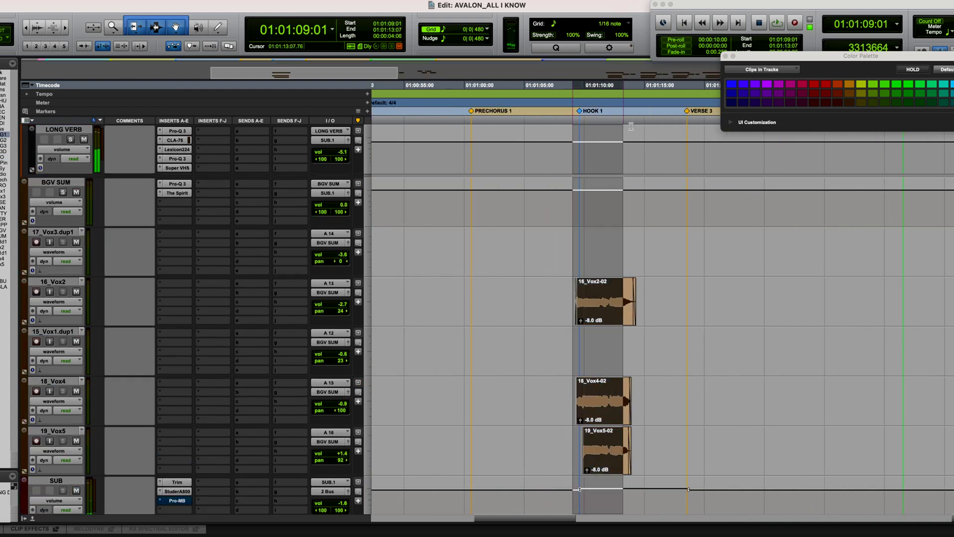
{"action": "left_click_drag", "start_coordinate": [625, 163], "coordinate": [641, 163]}
- Insert a multichannel FabFilter Pro-Q 3 in insert slot F of the BGV SUM track
{"action": "left_click", "coordinate": [211, 185]}
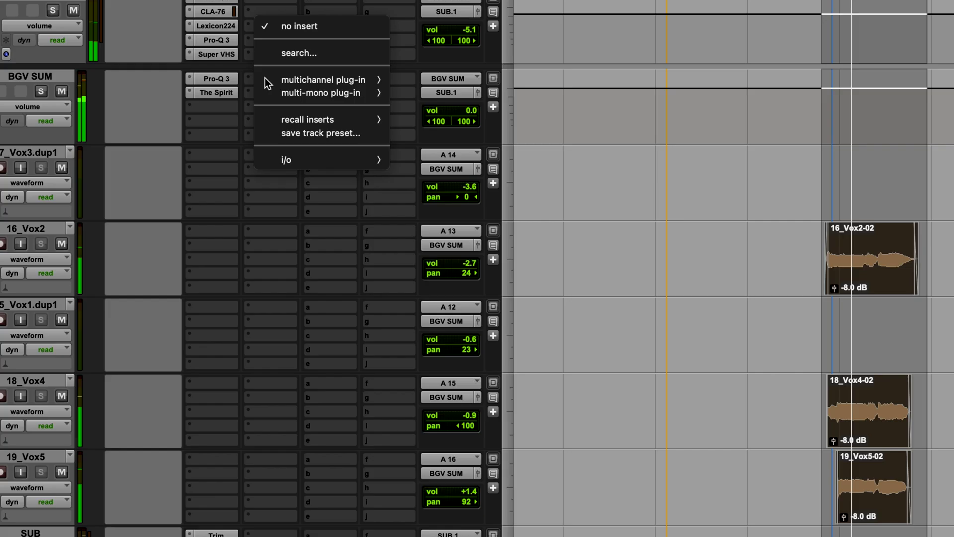
{"action": "mouse_move", "coordinate": [293, 83]}
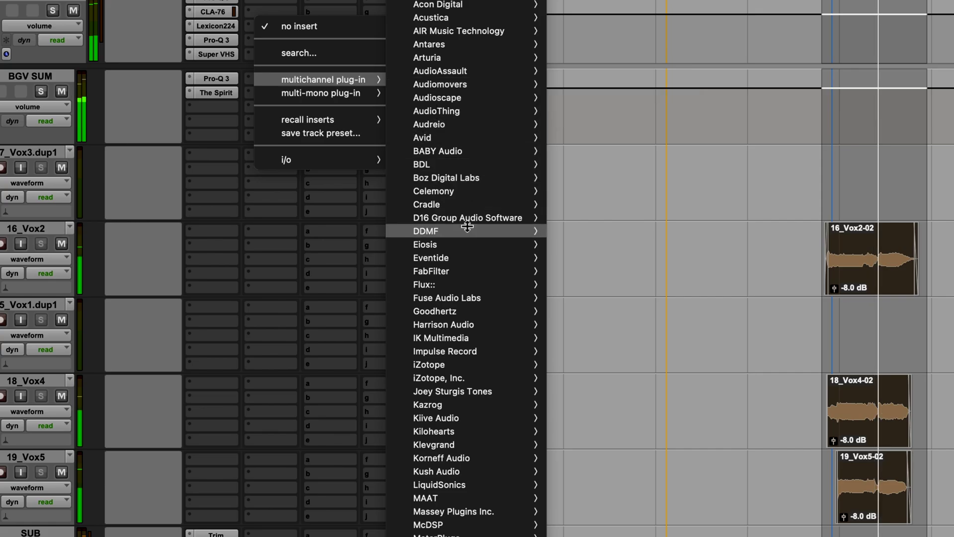
{"action": "left_click", "coordinate": [591, 365]}
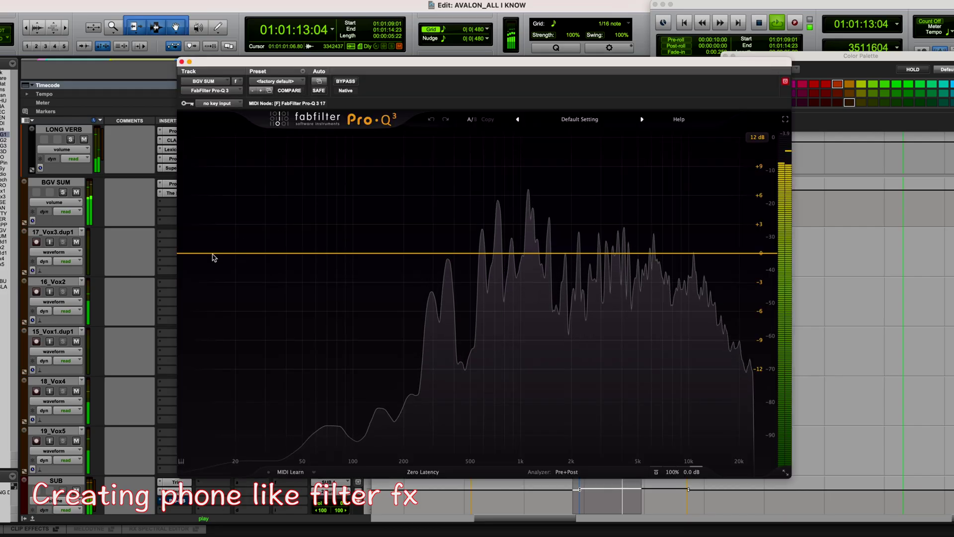
- Shape a phone-like filter in the new Pro-Q 3 with a low cut between 1 and 2 kHz and a high cut at about 6300 Hz
{"action": "left_click", "coordinate": [213, 253]}
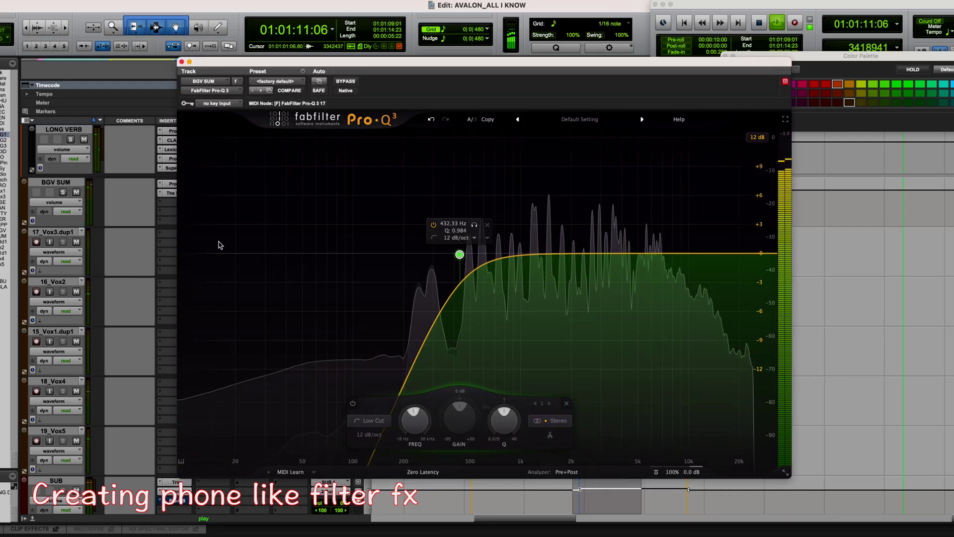
{"action": "left_click_drag", "start_coordinate": [765, 254], "coordinate": [654, 248]}
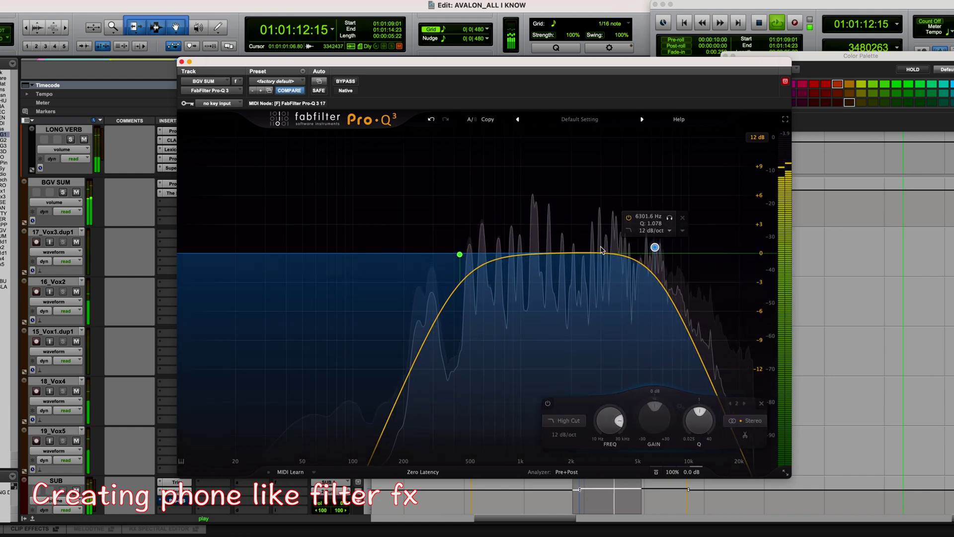
{"action": "left_click_drag", "start_coordinate": [460, 255], "coordinate": [557, 246]}
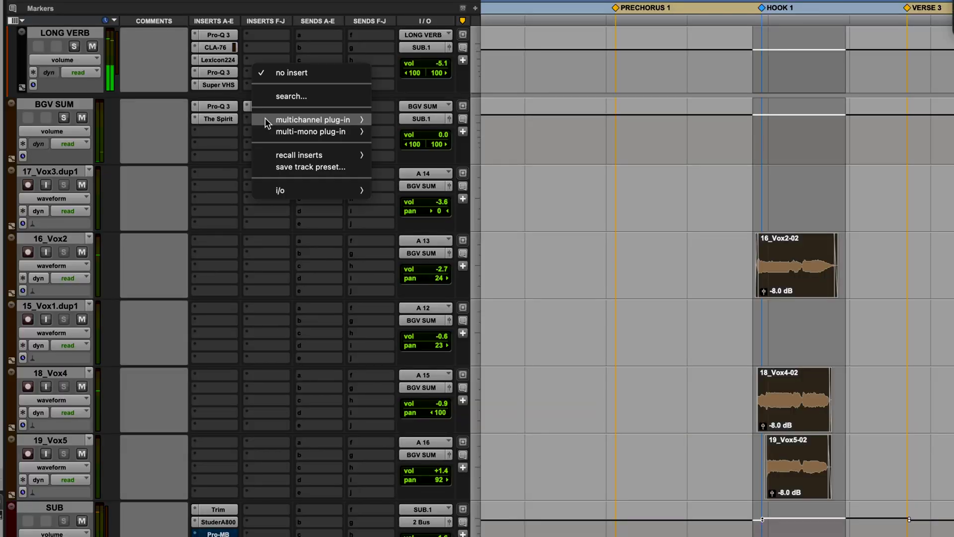
- Insert the Speakers plug-in on BGV SUM, load its Sixties Phone factory preset, and play the selected hook
{"action": "mouse_move", "coordinate": [193, 159]}
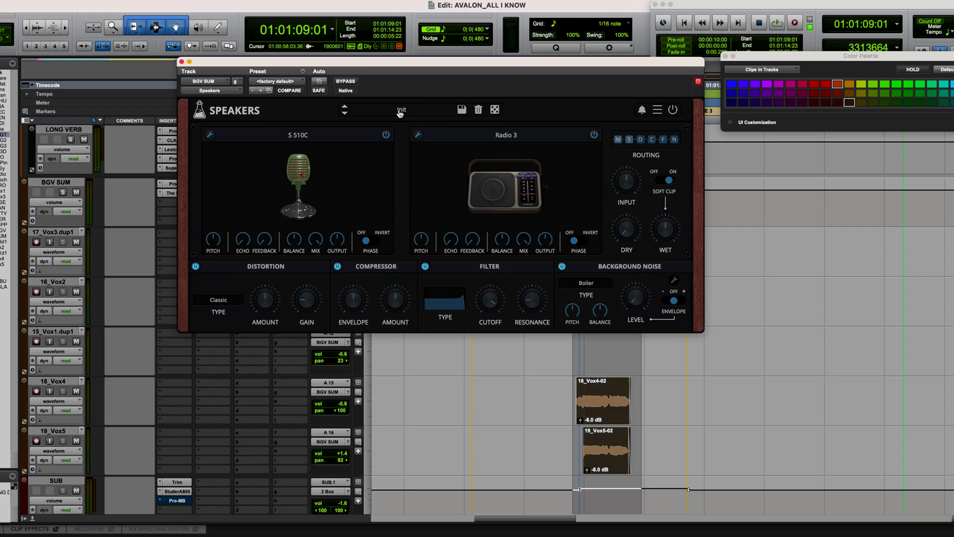
{"action": "left_click", "coordinate": [400, 113]}
{"action": "mouse_move", "coordinate": [397, 122]}
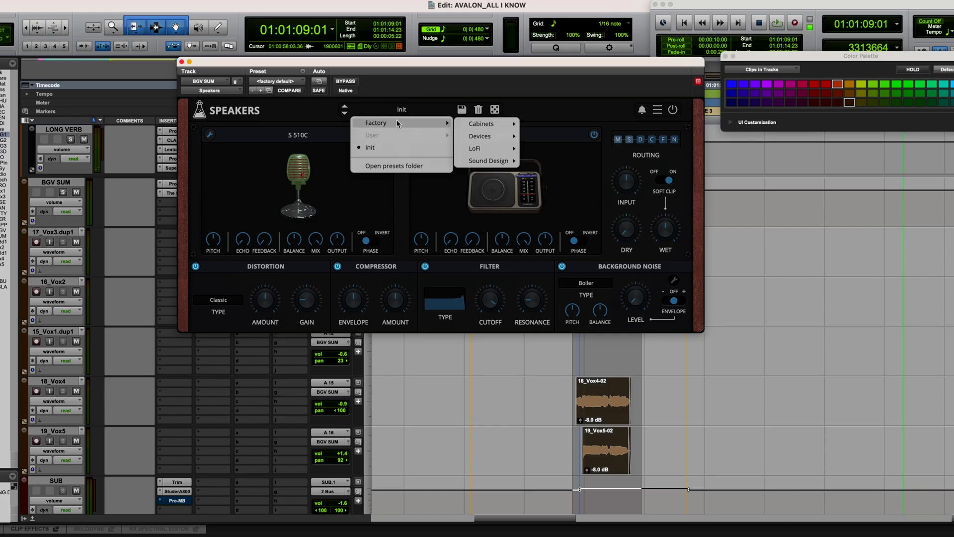
{"action": "key", "text": "space"}
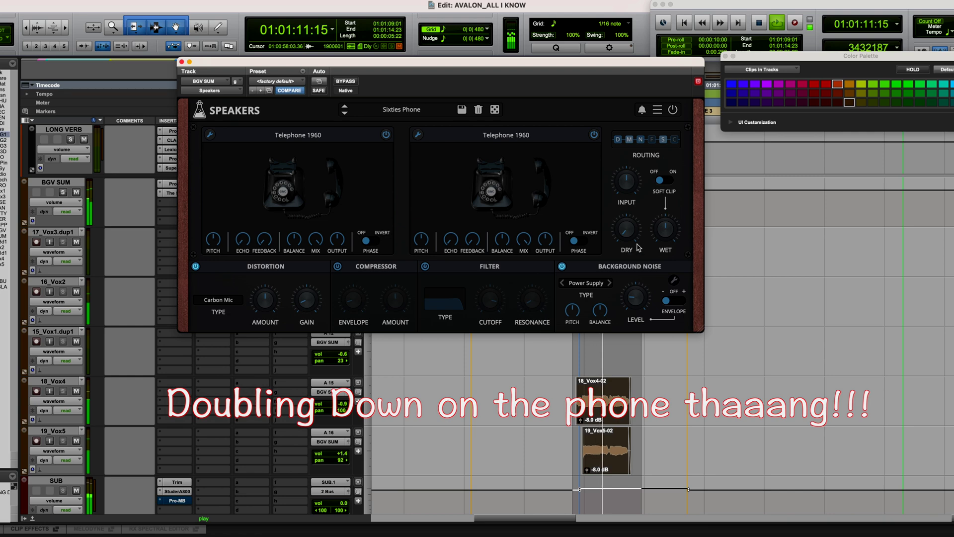
{"action": "mouse_move", "coordinate": [632, 171]}
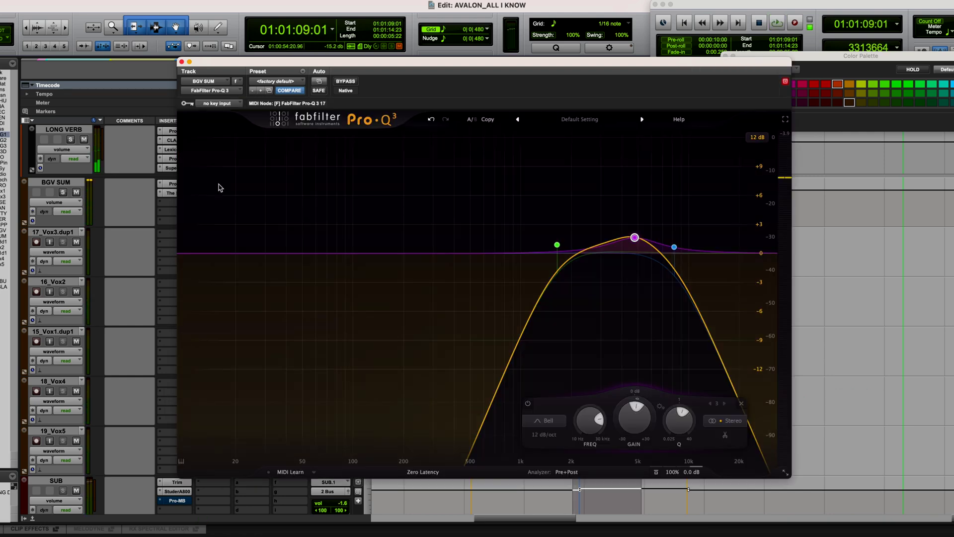
{"action": "left_click", "coordinate": [217, 184]}
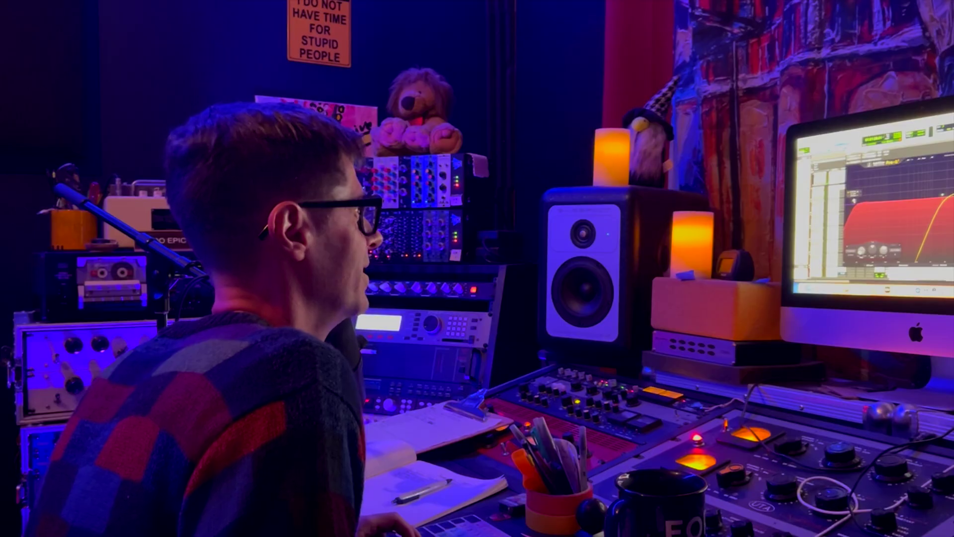
{"action": "left_click_drag", "start_coordinate": [218, 185], "coordinate": [218, 245]}
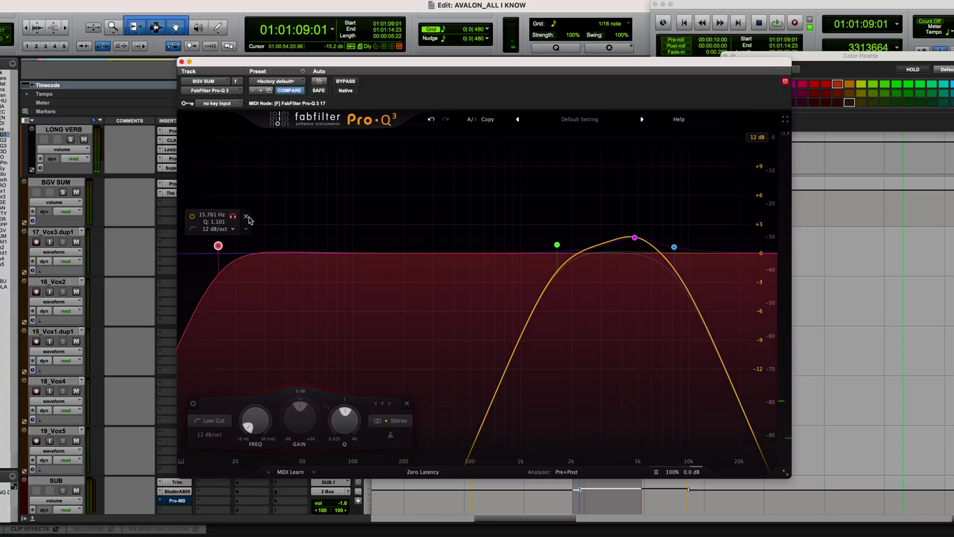
{"action": "left_click", "coordinate": [245, 218]}
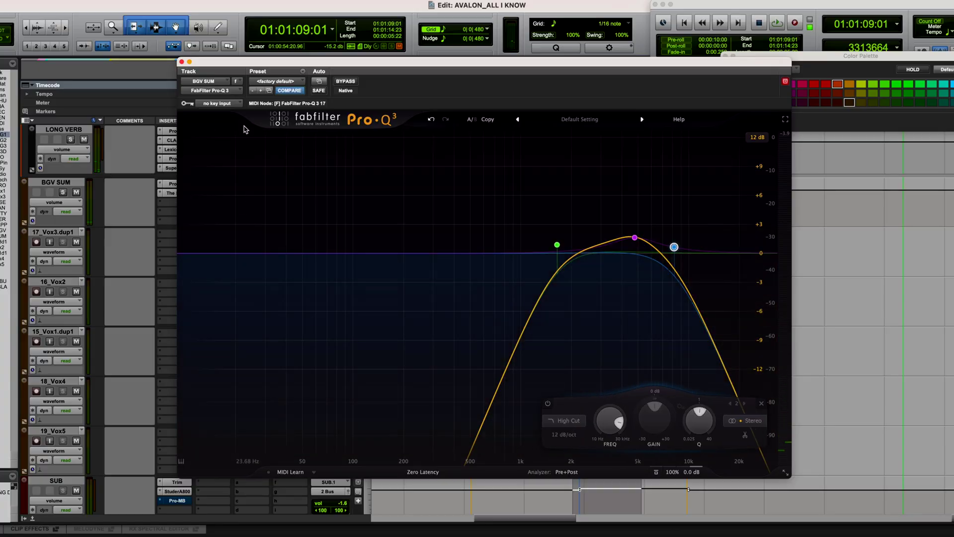
{"action": "left_click", "coordinate": [182, 62]}
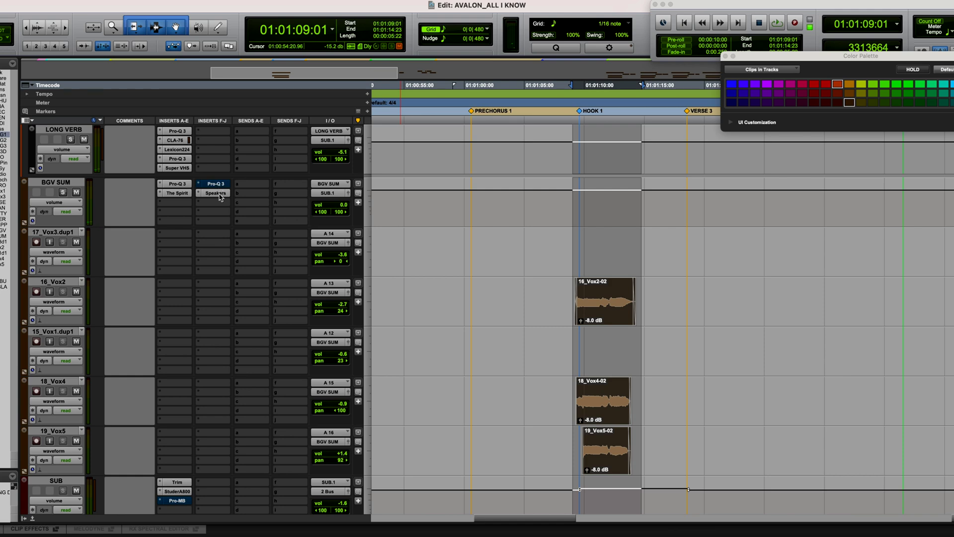
- Enable Master Bypass for automation on the phone-filter Pro-Q 3 in insert slot F of BGV SUM
{"action": "left_click", "coordinate": [69, 203]}
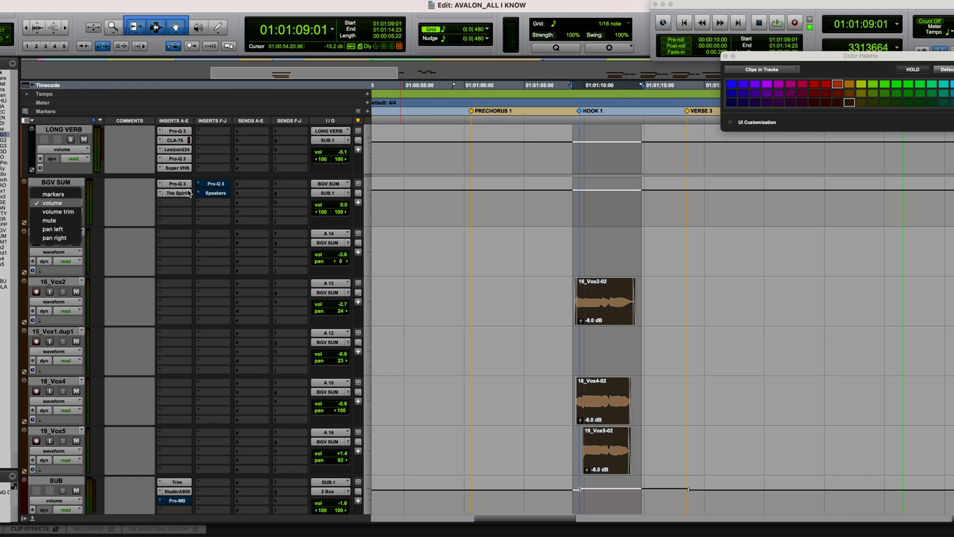
{"action": "left_click", "coordinate": [218, 185]}
{"action": "left_click", "coordinate": [218, 187]}
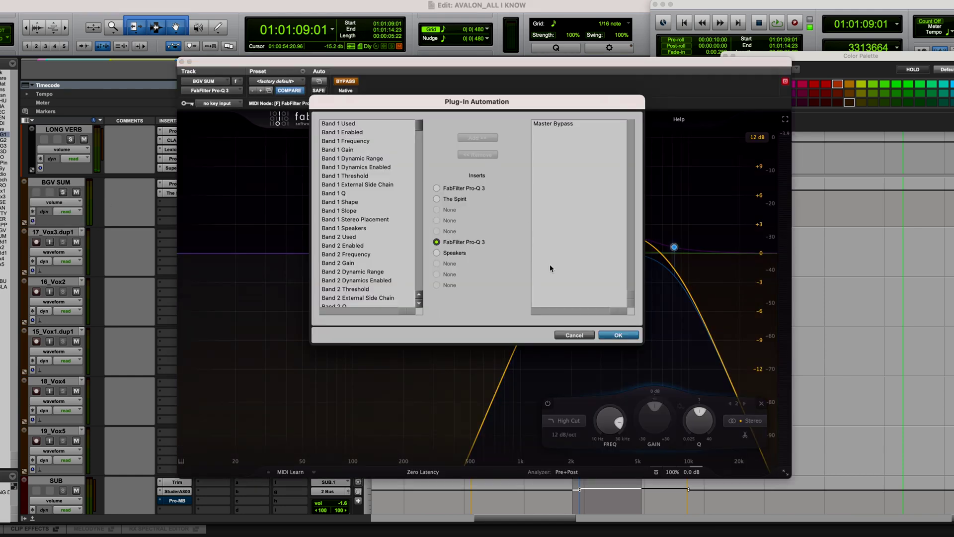
{"action": "left_click", "coordinate": [618, 335]}
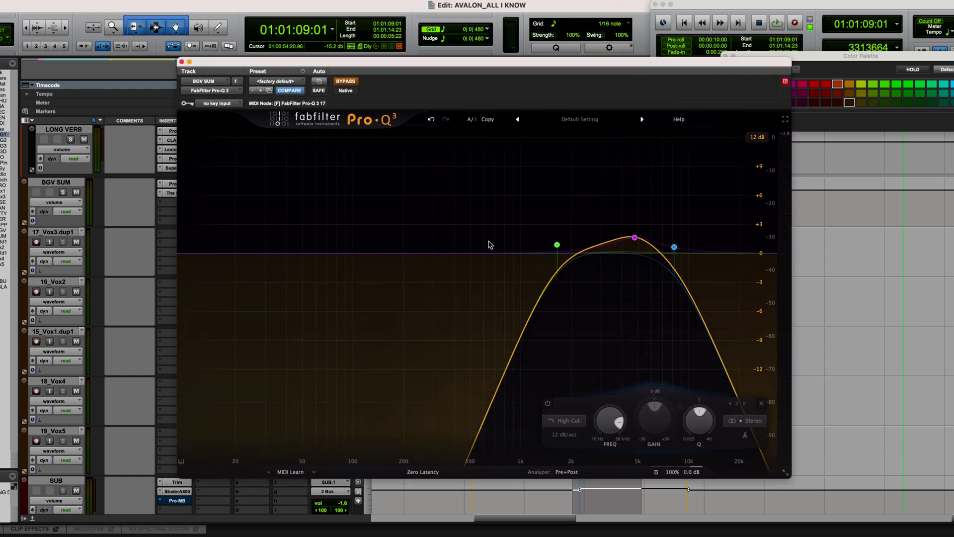
{"action": "left_click", "coordinate": [182, 62]}
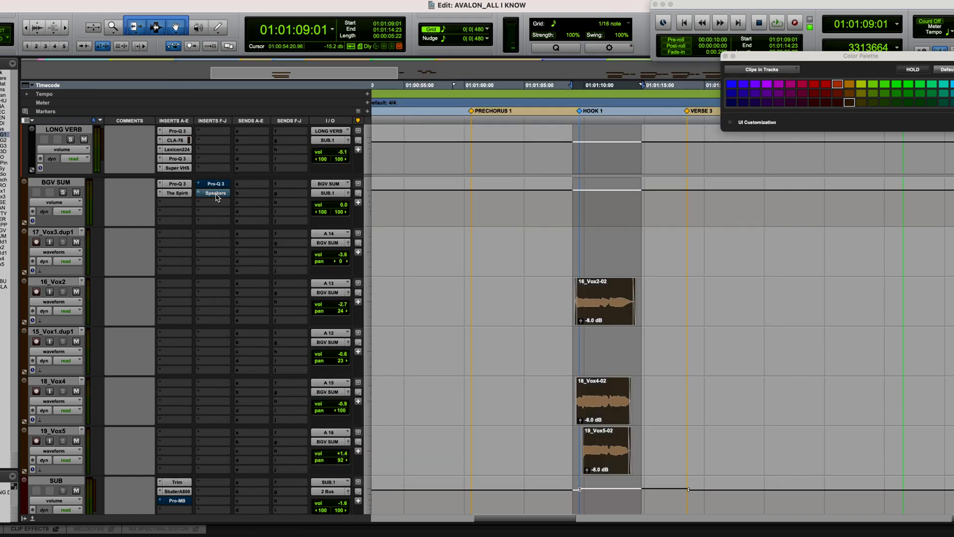
- Add Master Bypass to the automated parameters of the Speakers plug-in on BGV SUM
{"action": "left_click", "coordinate": [217, 194]}
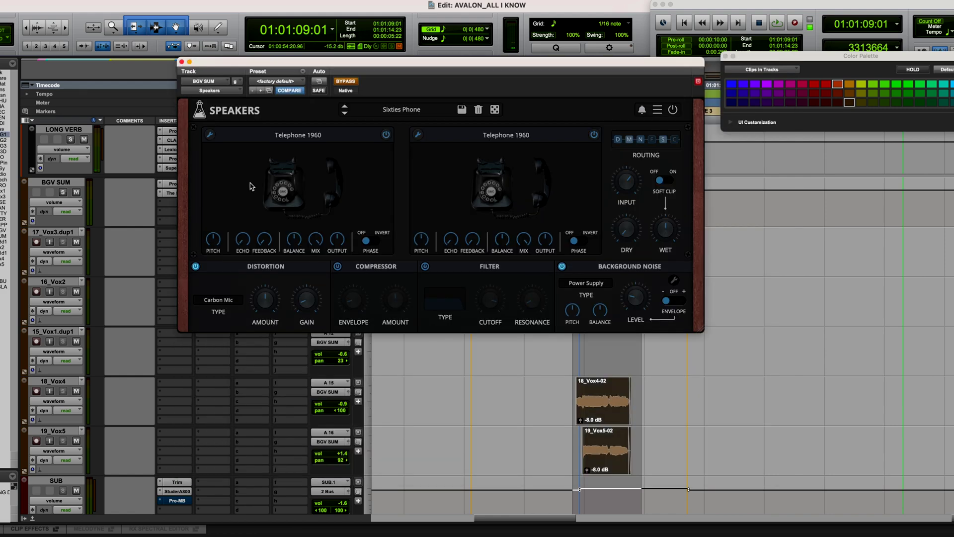
{"action": "left_click", "coordinate": [303, 72]}
{"action": "left_click", "coordinate": [318, 81]}
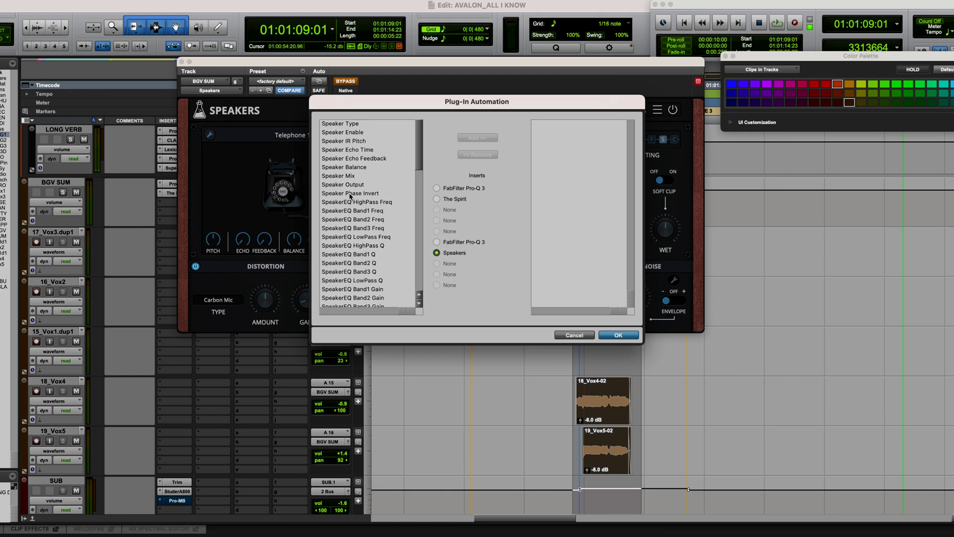
{"action": "scroll", "coordinate": [350, 197], "scroll_direction": "down", "scroll_amount": 10}
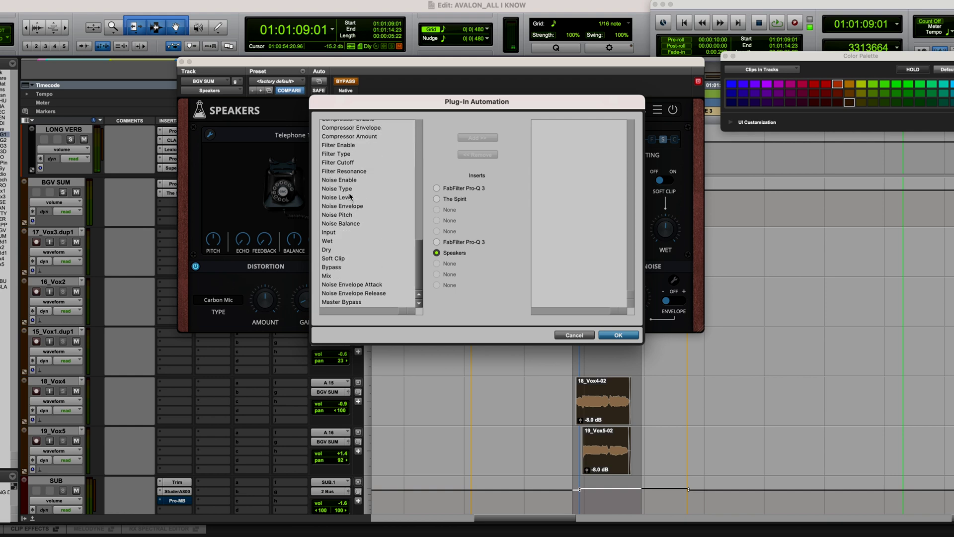
{"action": "left_click", "coordinate": [360, 302]}
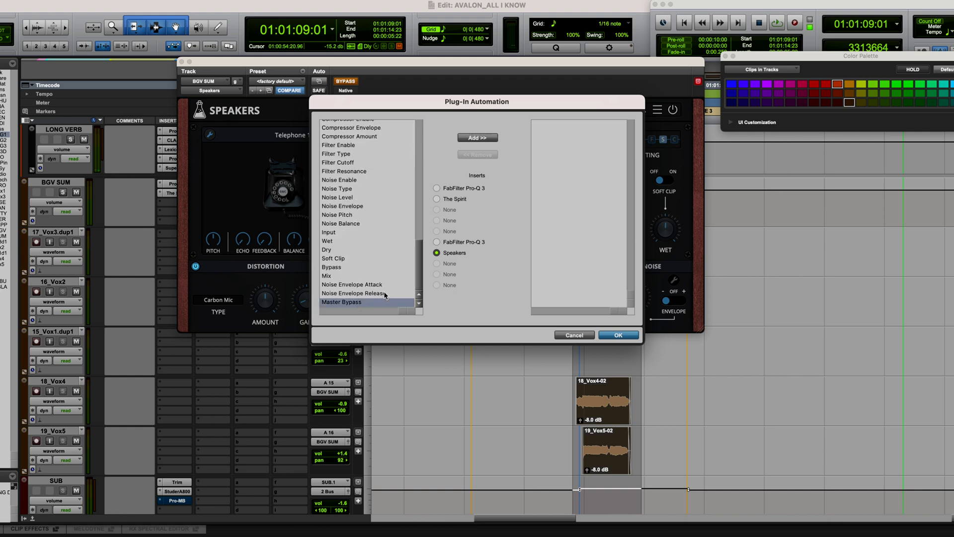
{"action": "left_click", "coordinate": [477, 137]}
{"action": "left_click", "coordinate": [618, 335]}
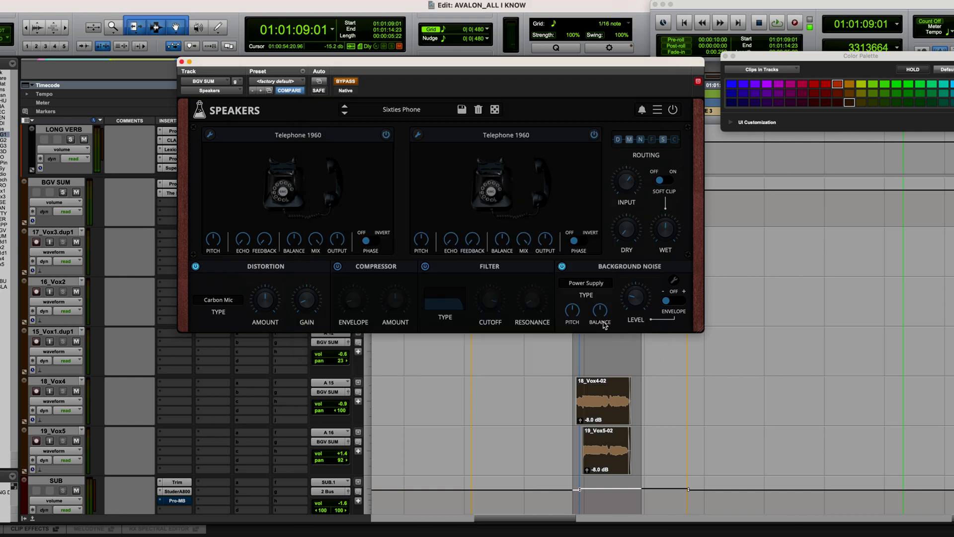
{"action": "left_click", "coordinate": [181, 62]}
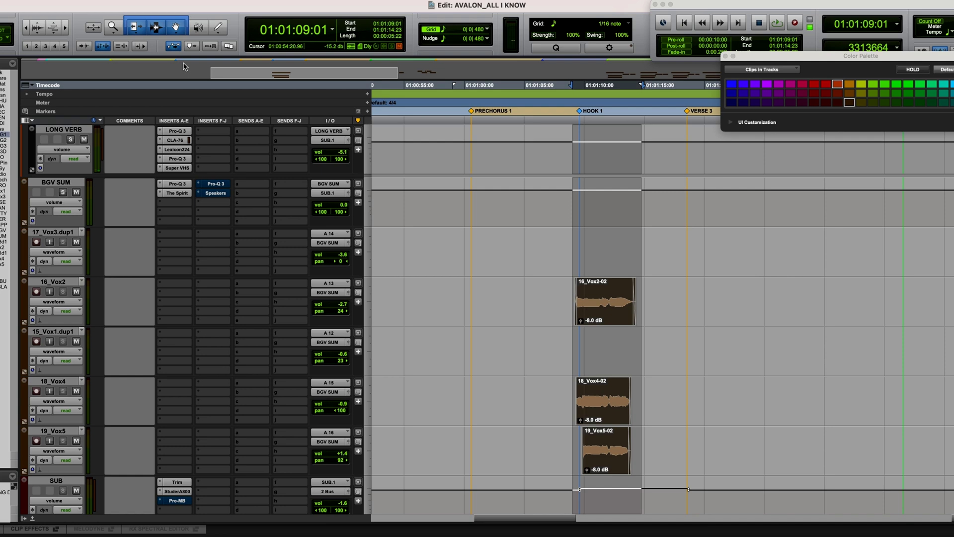
- Automate the FabFilter Pro-Q 3 Master Bypass on BGV SUM to Off from 01:01:08:27 to 01:01:15:14, around the HOOK 1 vocals
{"action": "left_click", "coordinate": [66, 203]}
{"action": "mouse_move", "coordinate": [76, 246]}
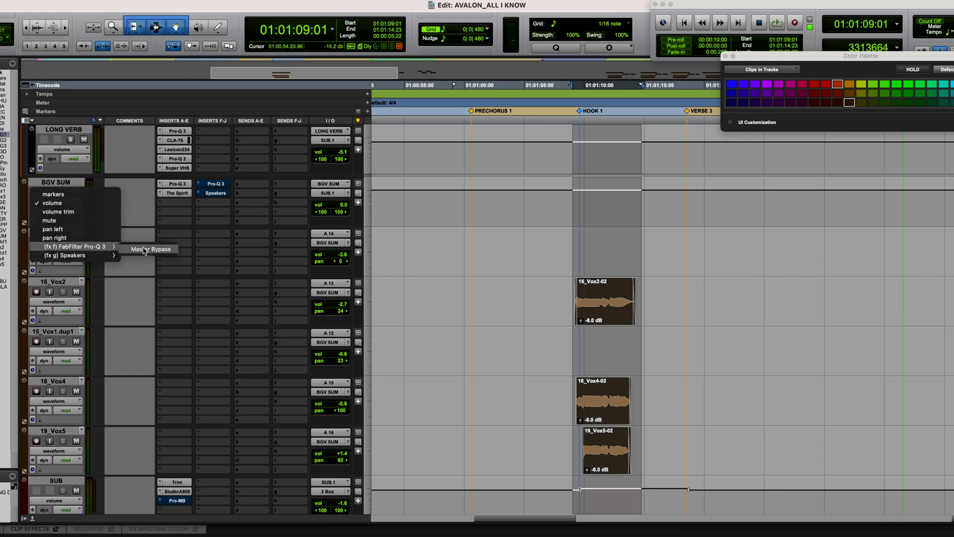
{"action": "left_click", "coordinate": [145, 249]}
{"action": "left_click_drag", "start_coordinate": [571, 202], "coordinate": [610, 276]}
- Display the Speakers Master Bypass automation on BGV SUM and set it to Off over the same selected HOOK 1 range
{"action": "left_click", "coordinate": [75, 203]}
{"action": "mouse_move", "coordinate": [77, 217]}
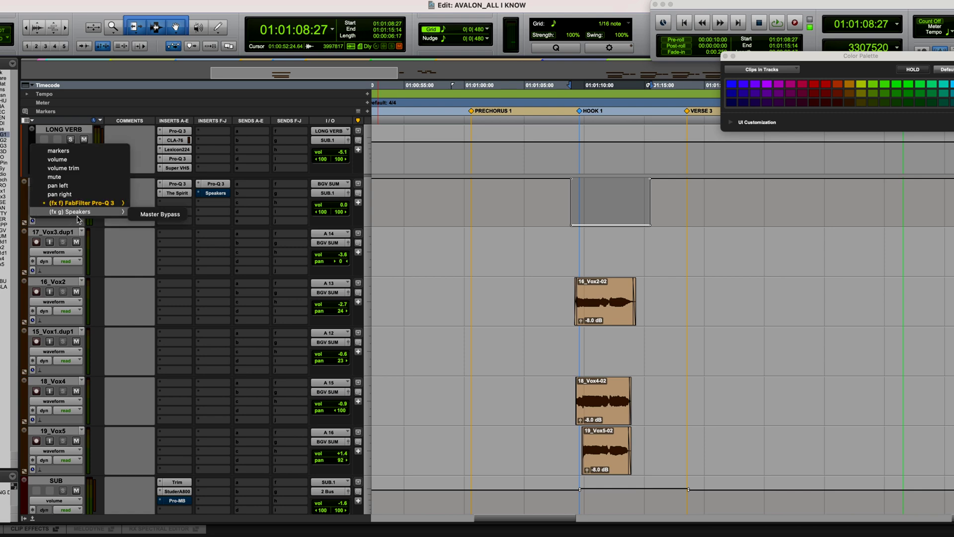
{"action": "left_click", "coordinate": [142, 215]}
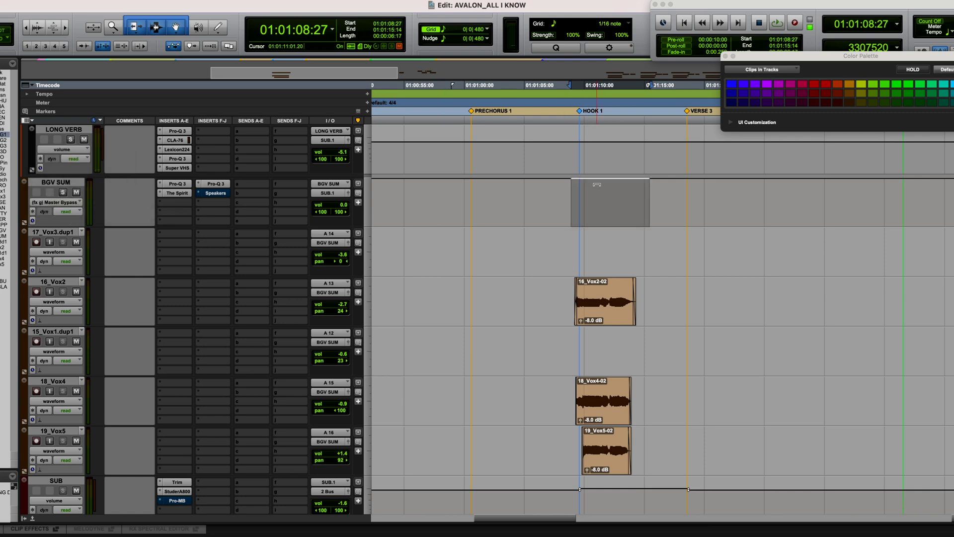
{"action": "left_click_drag", "start_coordinate": [600, 255], "coordinate": [601, 257]}
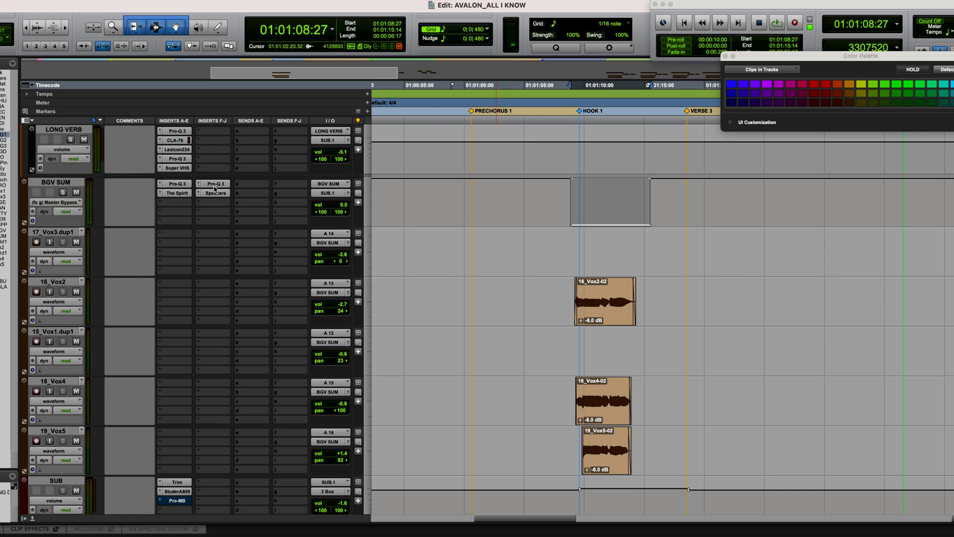
- Review the phone-filter Pro-Q 3 curve on BGV SUM, close it, and return the track's display to volume
{"action": "left_click", "coordinate": [214, 185]}
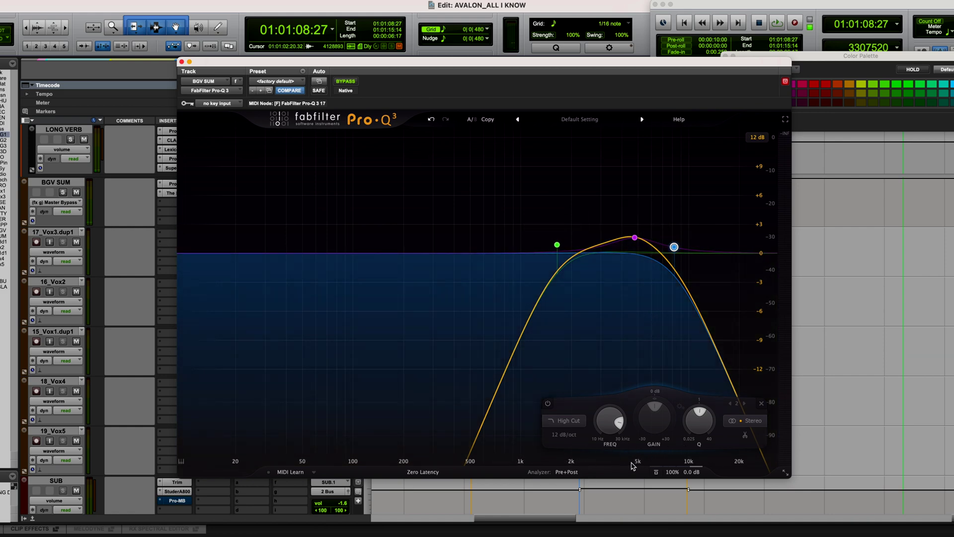
{"action": "key", "text": "super+w"}
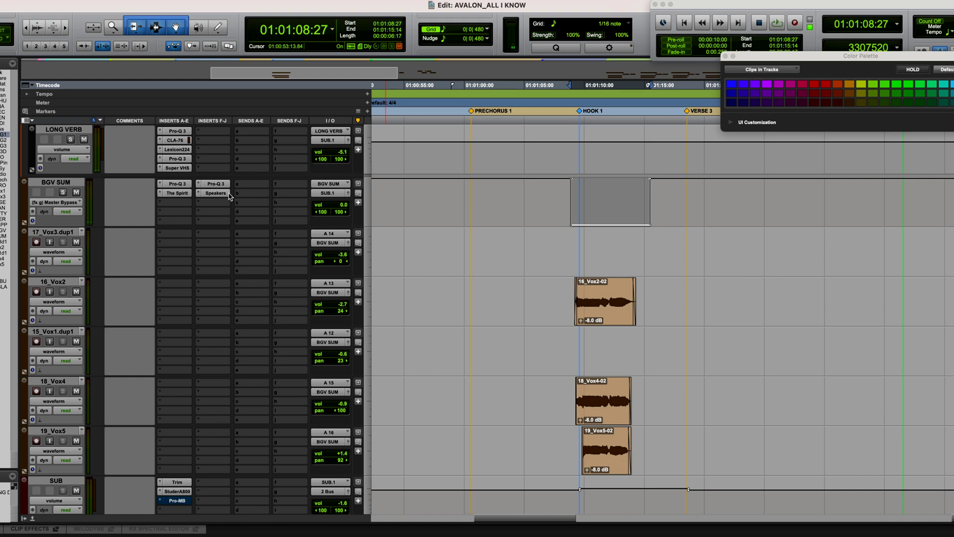
{"action": "left_click", "coordinate": [66, 204]}
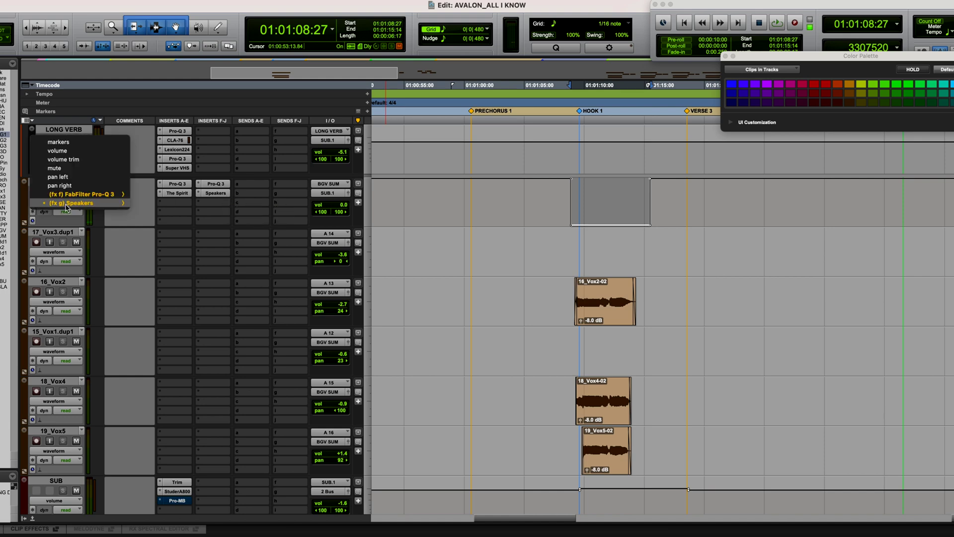
{"action": "mouse_move", "coordinate": [66, 206]}
{"action": "left_click", "coordinate": [57, 151]}
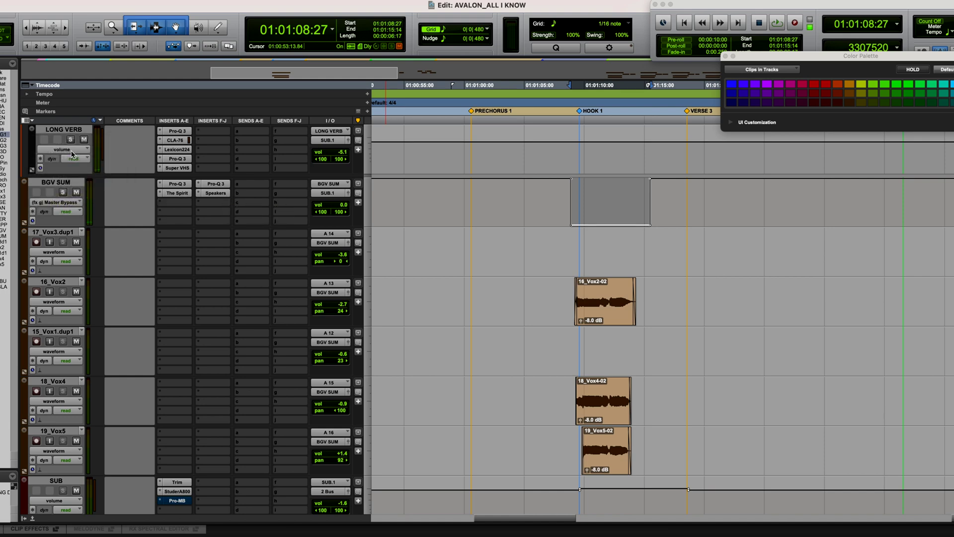
- Play the song from shortly before the HOOK 1 marker to audition the phone effect on the background vocals
{"action": "left_click", "coordinate": [550, 123]}
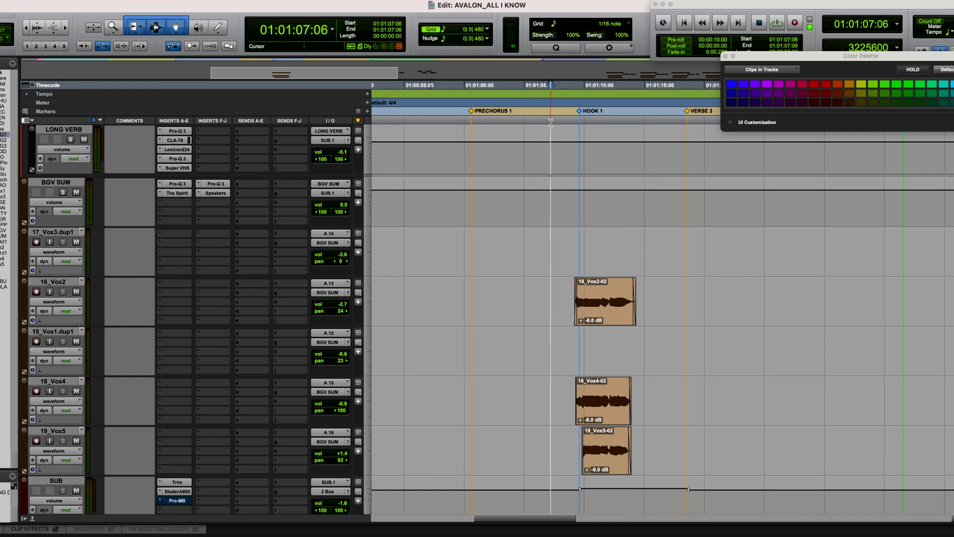
{"action": "key", "text": "space"}
{"action": "left_click_drag", "start_coordinate": [570, 198], "coordinate": [598, 187]}
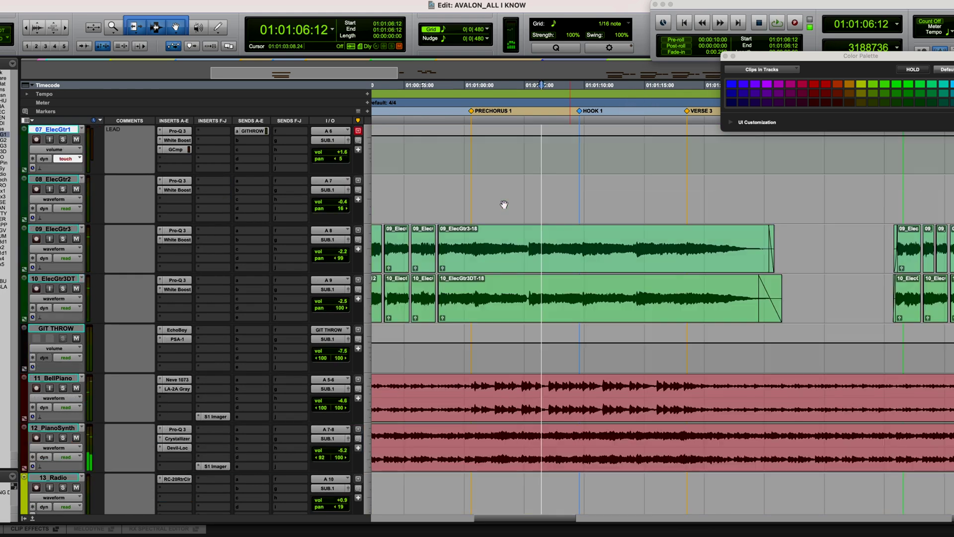
{"action": "scroll", "coordinate": [503, 201], "scroll_direction": "up", "scroll_amount": 3}
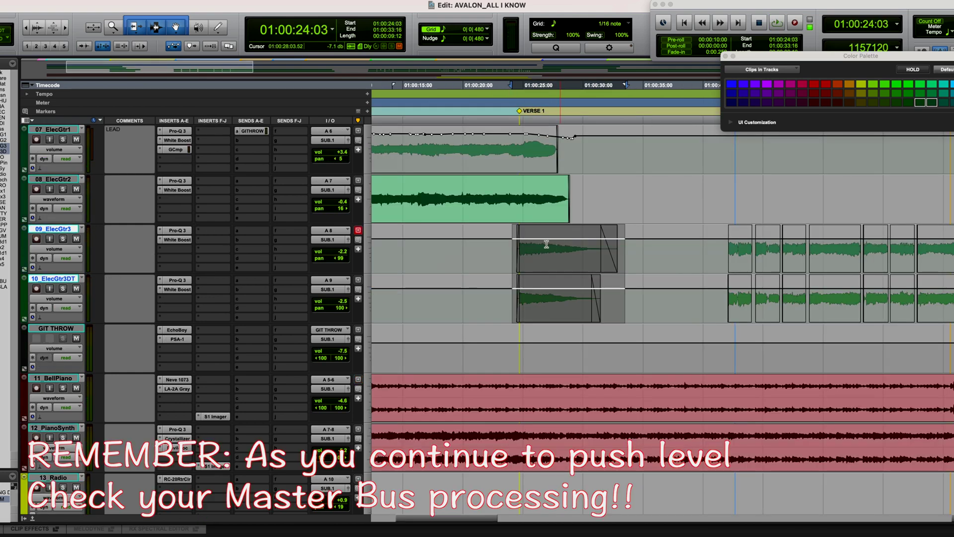
- Play from HOOK 3 and check the bx_twnhs and Pro-L 2 inserts on the 2 Bus, stopping playback at the end
{"action": "key", "text": "space"}
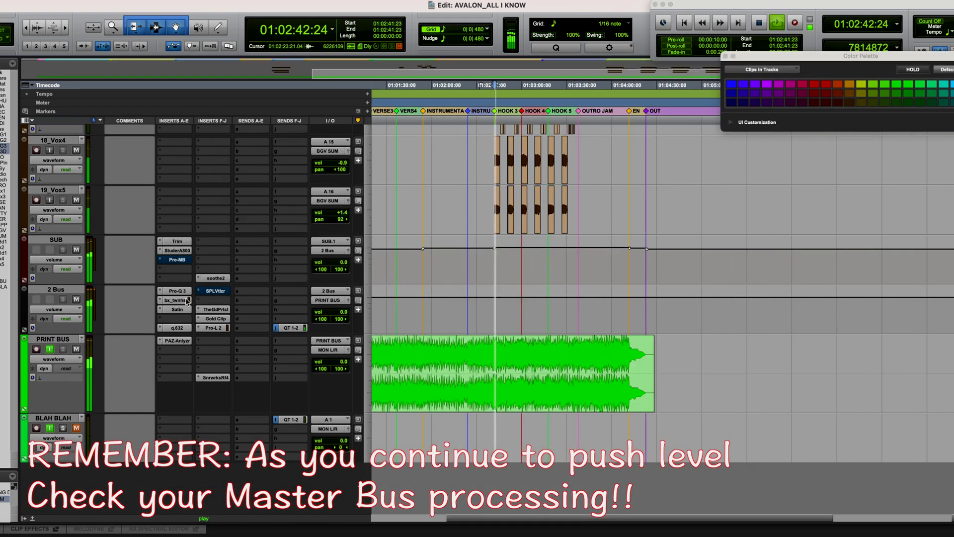
{"action": "left_click", "coordinate": [187, 301]}
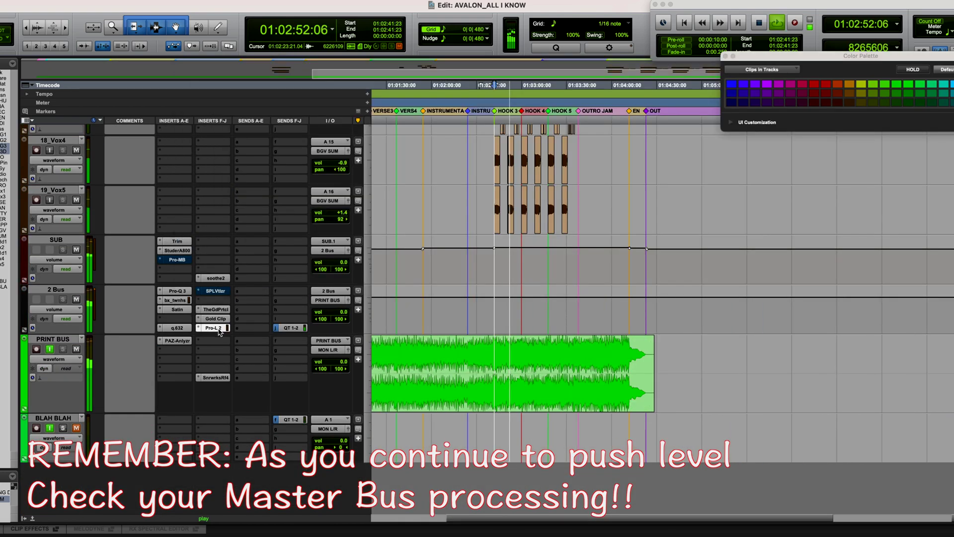
{"action": "left_click", "coordinate": [223, 327]}
{"action": "scroll", "coordinate": [404, 304], "scroll_direction": "left", "scroll_amount": 5}
{"action": "key", "text": "space"}
- Enable Master Bypass automation for the SPL Vitalizer MK2-T on the 2 Bus and display its automation lane
{"action": "left_click", "coordinate": [219, 291]}
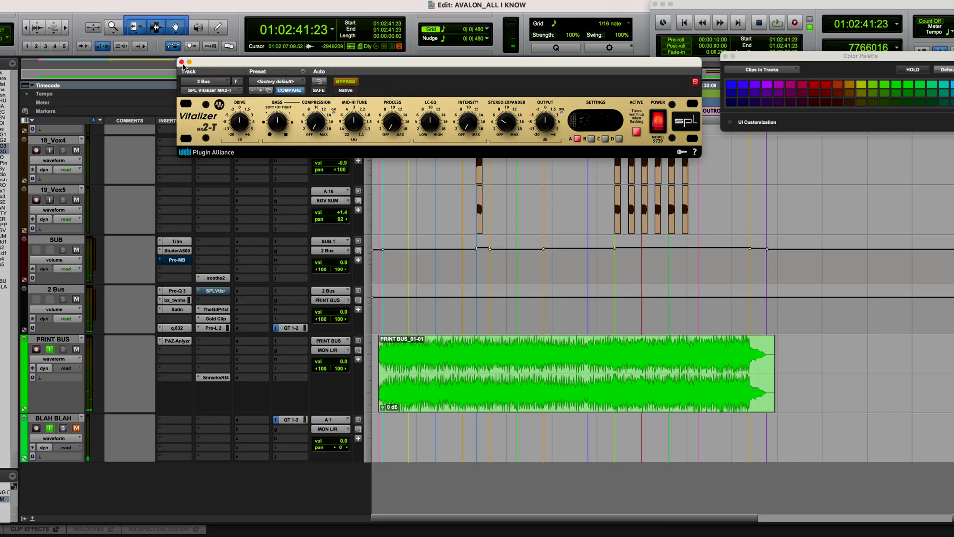
{"action": "left_click_drag", "start_coordinate": [227, 65], "coordinate": [224, 79]}
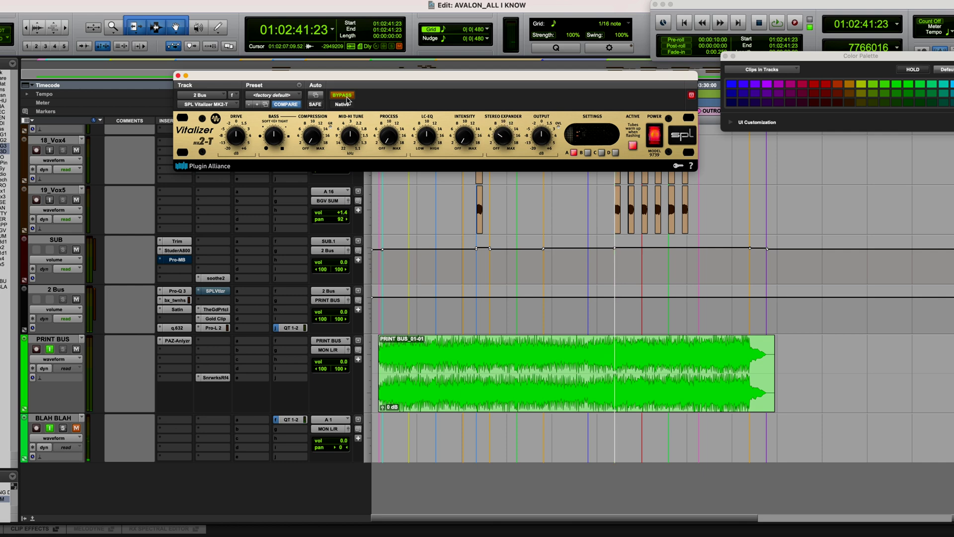
{"action": "left_click", "coordinate": [177, 75]}
{"action": "left_click", "coordinate": [55, 309]}
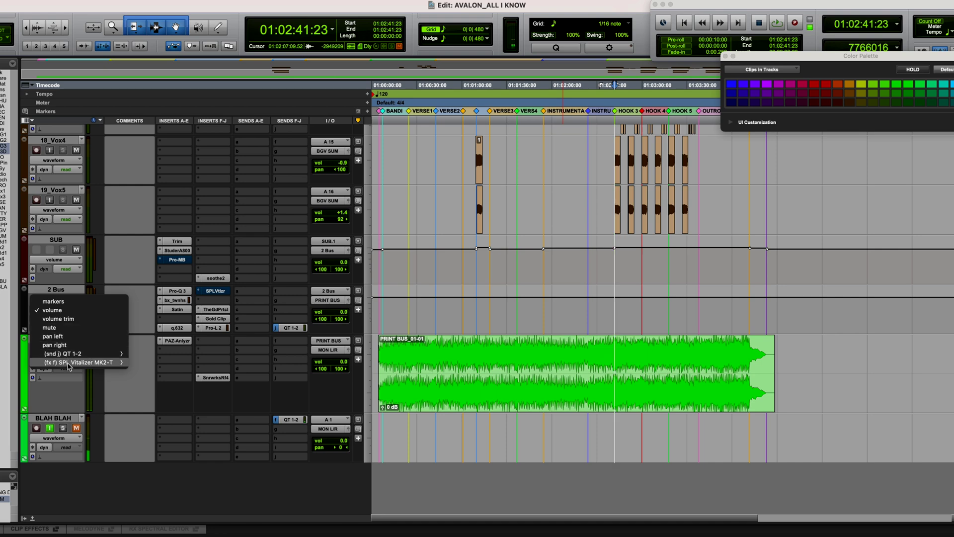
{"action": "mouse_move", "coordinate": [117, 362]}
{"action": "left_click", "coordinate": [149, 365]}
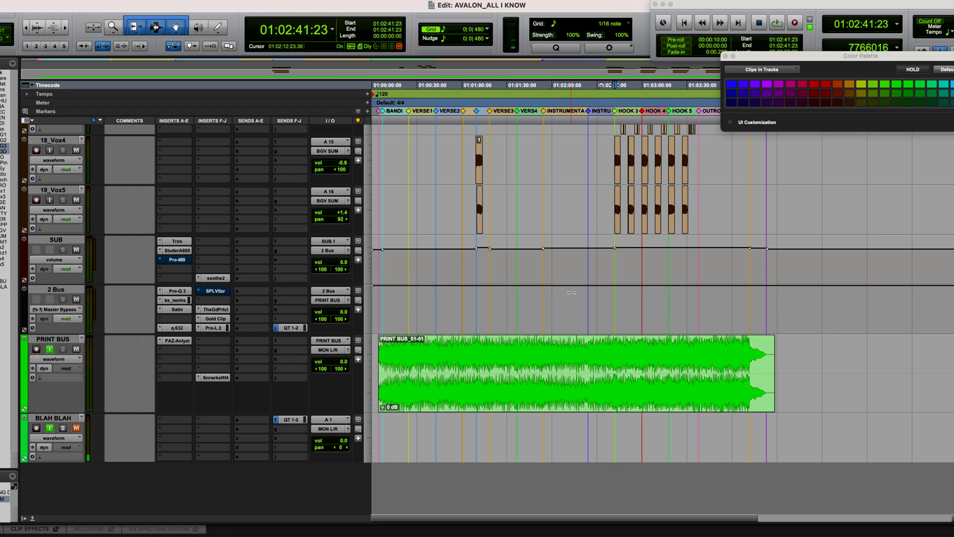
- Set the SPL Vitalizer Master Bypass automation on the 2 Bus to Off between the BAND IN and VERSE 1 markers
{"action": "key", "text": "t"}
{"action": "key", "text": "t"}
{"action": "scroll", "coordinate": [602, 386], "scroll_direction": "left", "scroll_amount": 10}
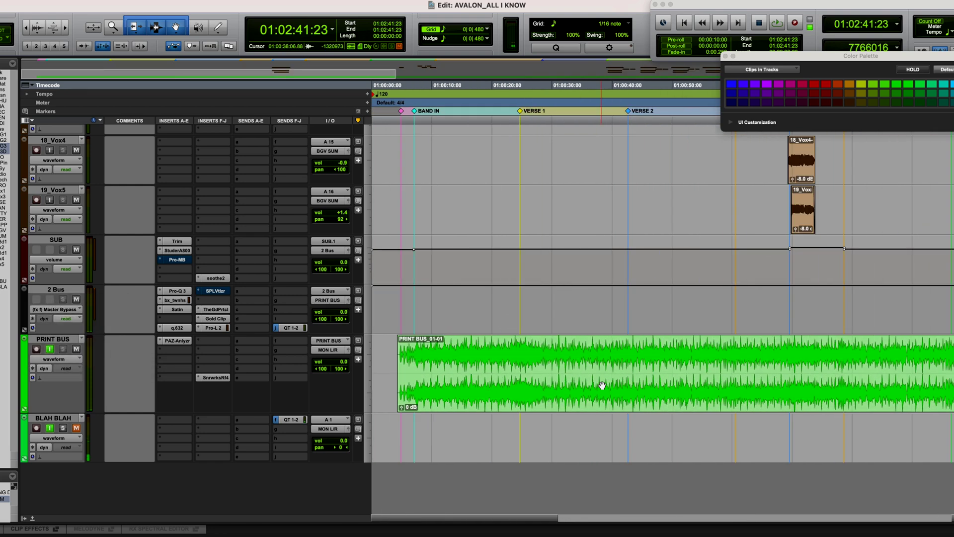
{"action": "left_click_drag", "start_coordinate": [414, 308], "coordinate": [521, 310]}
{"action": "left_click_drag", "start_coordinate": [467, 293], "coordinate": [467, 345]}
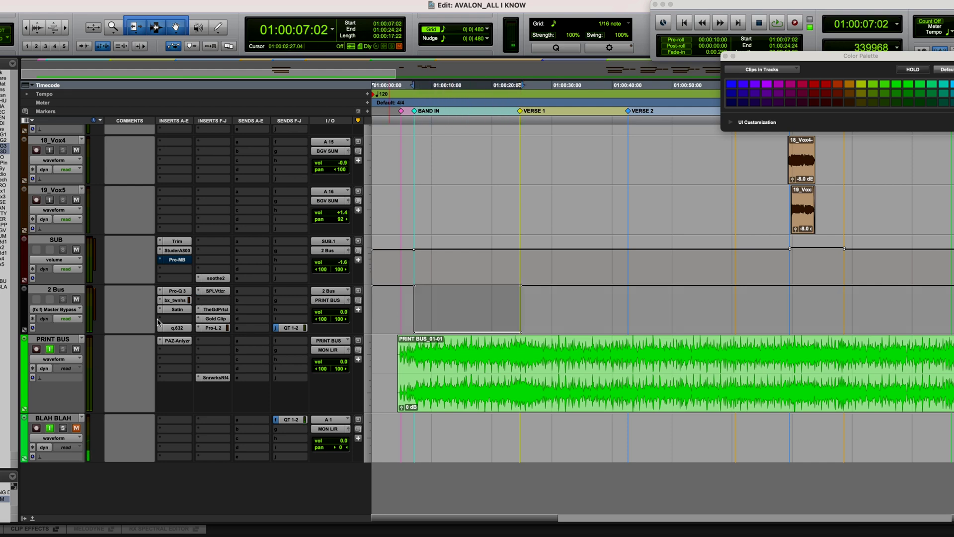
- Narrow the SUB track's pan left and pan right automation to 80 each from the session start to the BAND IN marker
{"action": "left_click", "coordinate": [58, 264]}
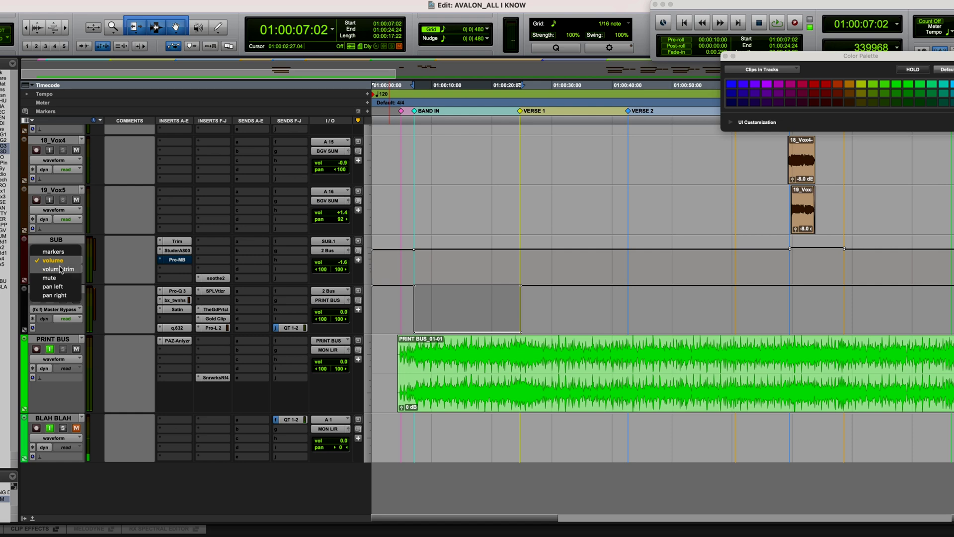
{"action": "left_click", "coordinate": [59, 286]}
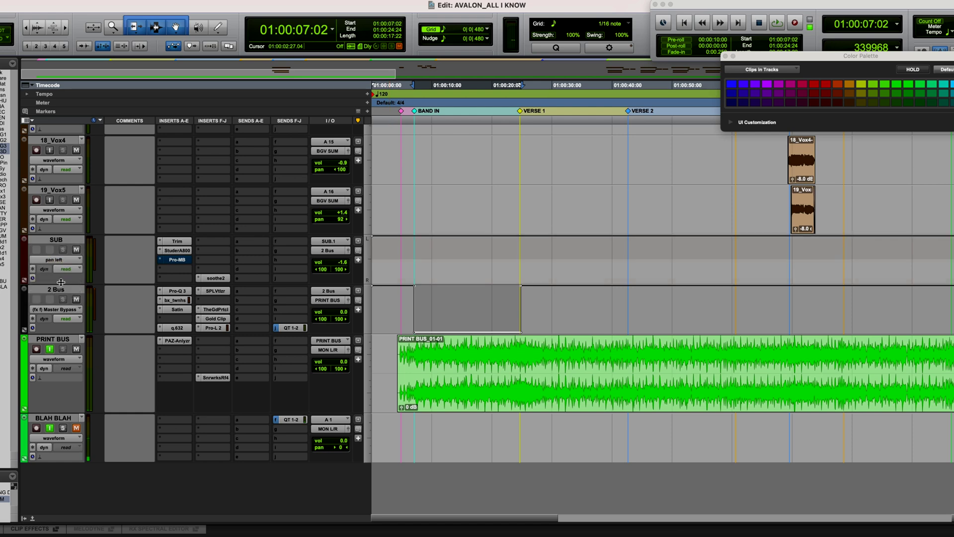
{"action": "left_click_drag", "start_coordinate": [413, 251], "coordinate": [372, 252]}
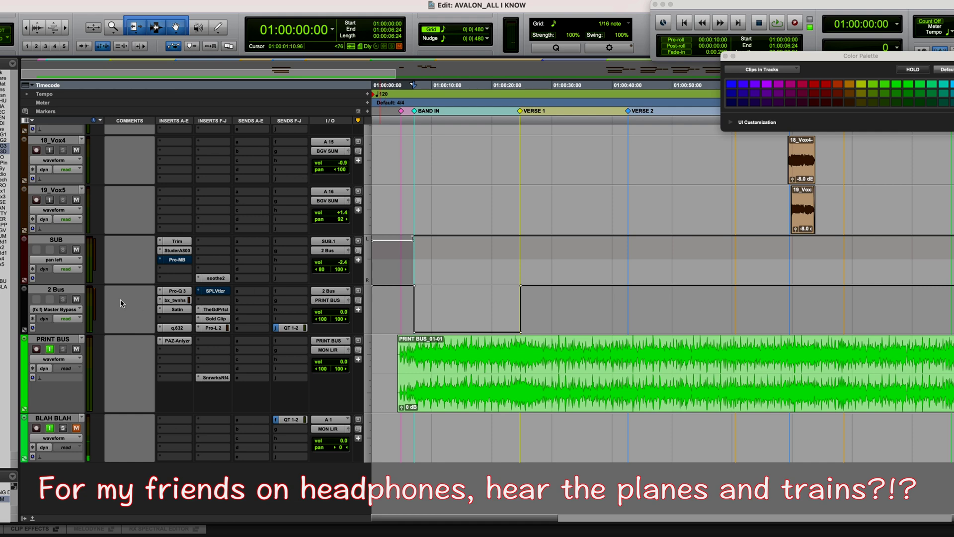
{"action": "left_click", "coordinate": [59, 260]}
{"action": "left_click", "coordinate": [63, 268]}
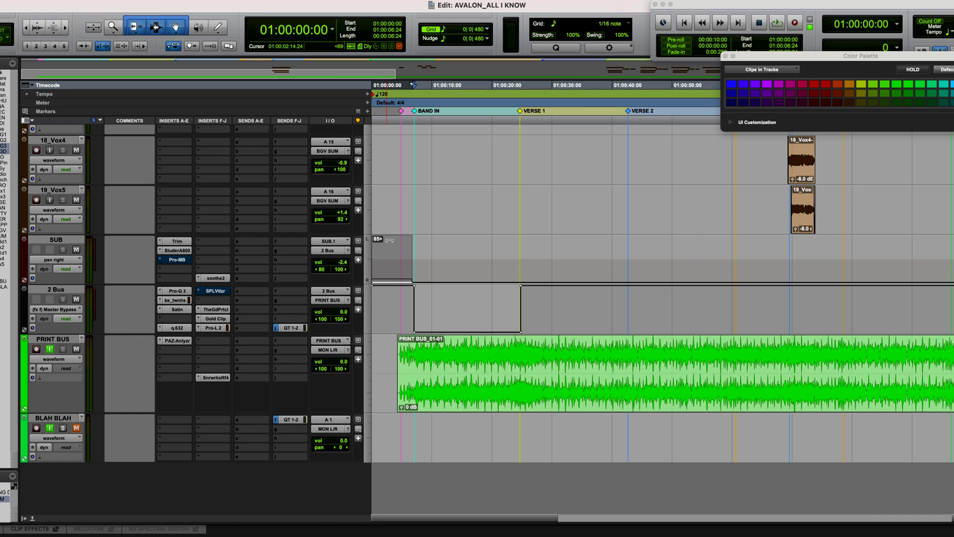
- Return the SUB track's display to volume and play the intro from 01:00:03:09
{"action": "left_click", "coordinate": [68, 260]}
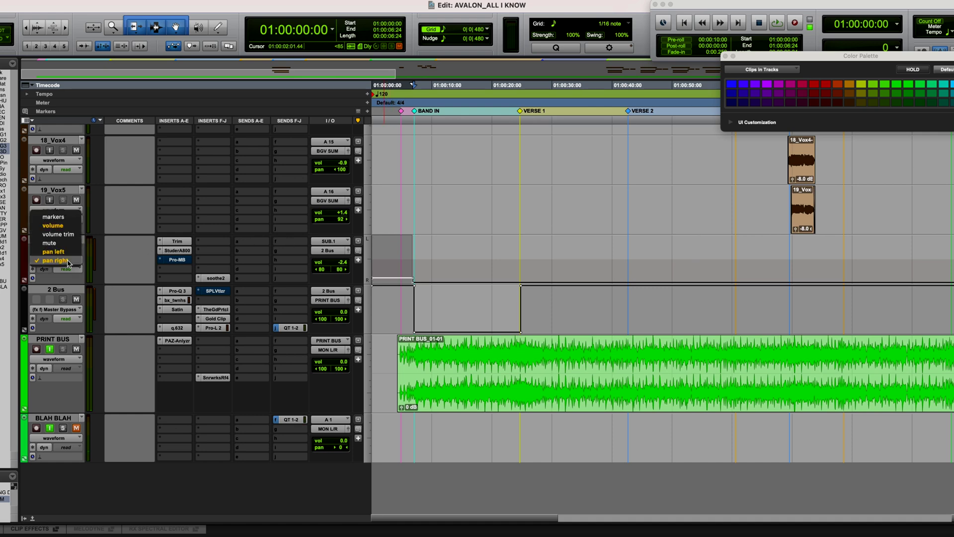
{"action": "left_click", "coordinate": [74, 229]}
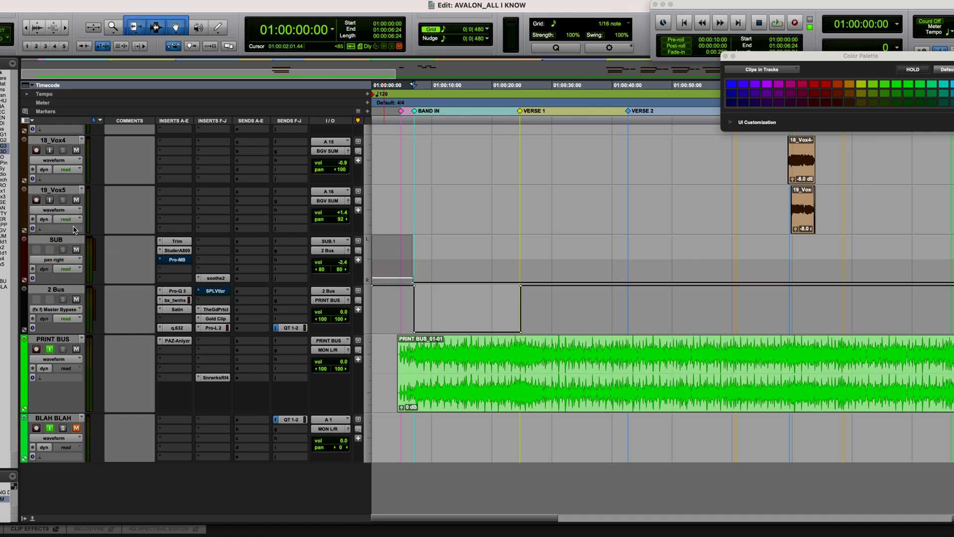
{"action": "left_click", "coordinate": [392, 123]}
{"action": "key", "text": "space"}
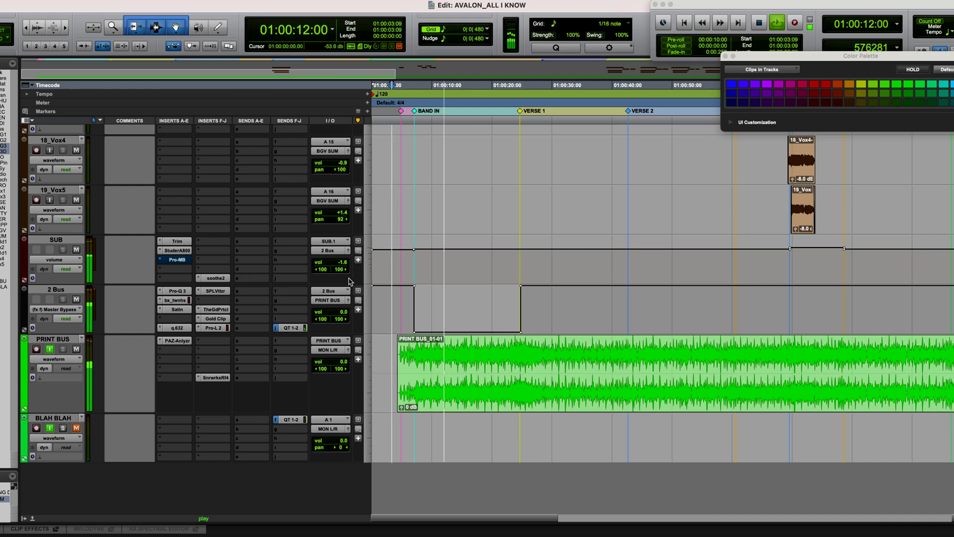
- Set the SPL Vitalizer Master Bypass automation on the 2 Bus to Off between the HOOK 1 and VERSE 3 markers
{"action": "scroll", "coordinate": [521, 304], "scroll_direction": "right", "scroll_amount": 5}
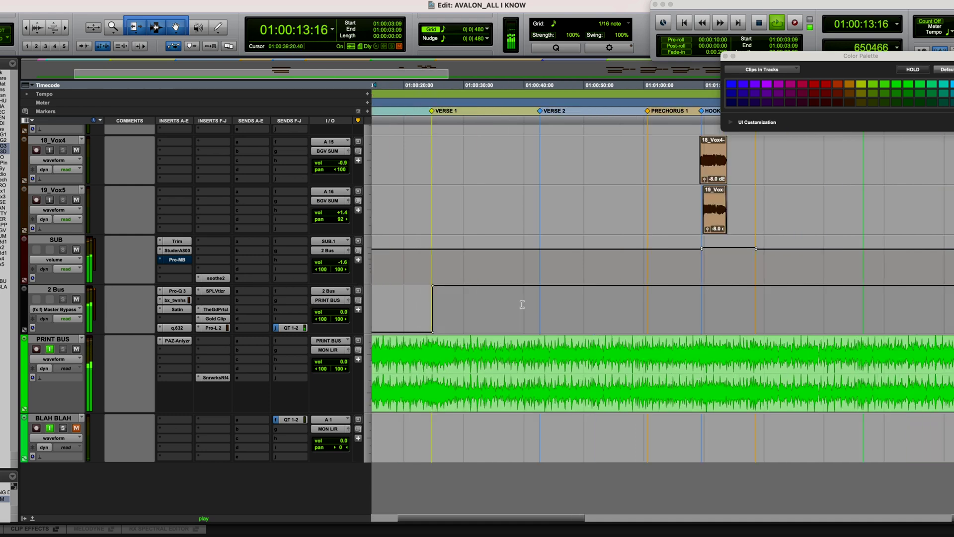
{"action": "scroll", "coordinate": [522, 304], "scroll_direction": "left", "scroll_amount": 5}
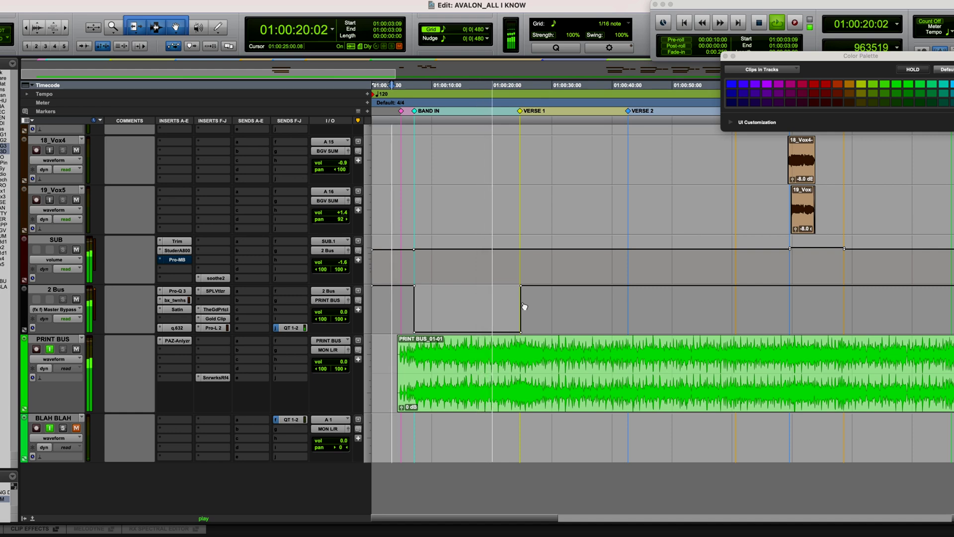
{"action": "scroll", "coordinate": [524, 306], "scroll_direction": "right", "scroll_amount": 2}
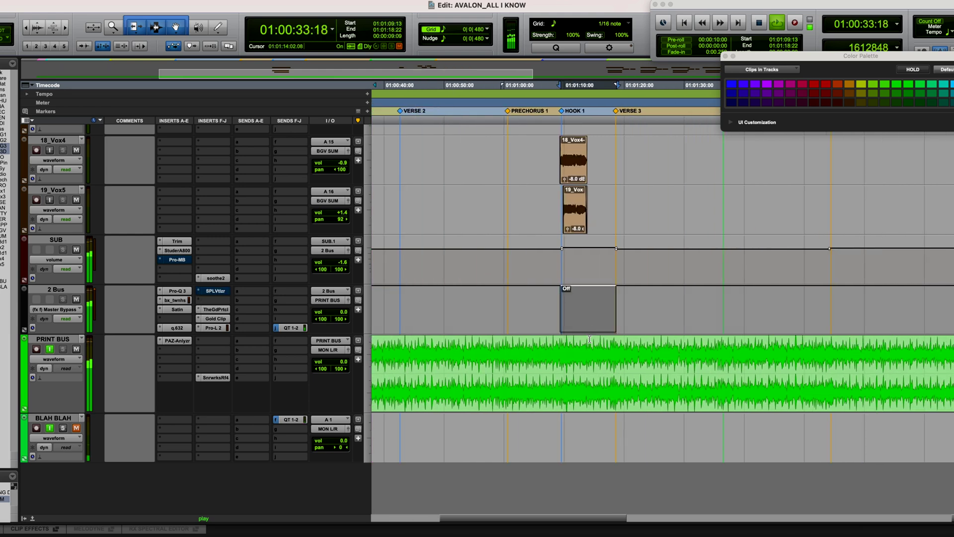
{"action": "left_click_drag", "start_coordinate": [589, 338], "coordinate": [589, 338]}
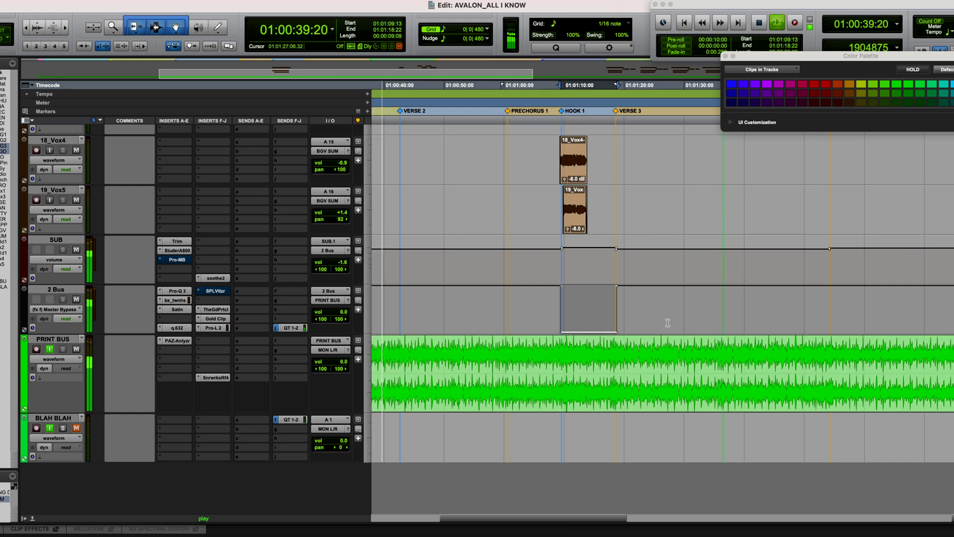
- Set the SPL Vitalizer Master Bypass automation on the 2 Bus to Off from the INSTRUMENTAL HOOK marker to the END marker
{"action": "scroll", "coordinate": [667, 323], "scroll_direction": "right", "scroll_amount": 10}
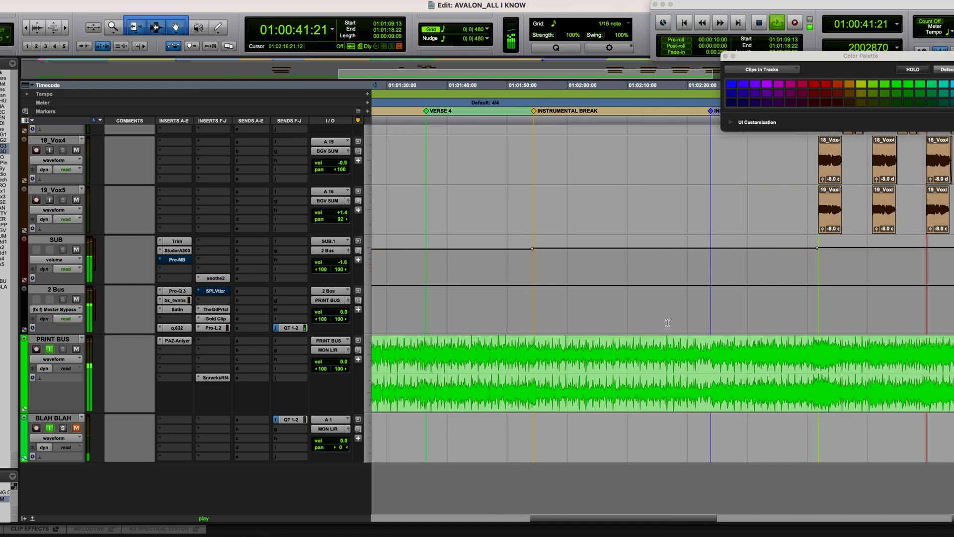
{"action": "scroll", "coordinate": [667, 322], "scroll_direction": "right", "scroll_amount": 8}
{"action": "left_click_drag", "start_coordinate": [564, 318], "coordinate": [953, 305]}
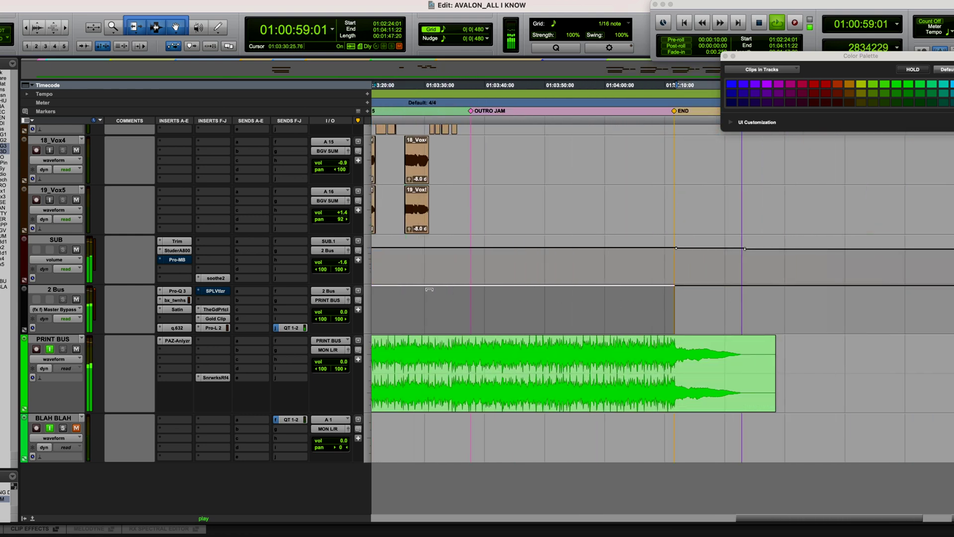
{"action": "left_click_drag", "start_coordinate": [433, 334], "coordinate": [433, 334]}
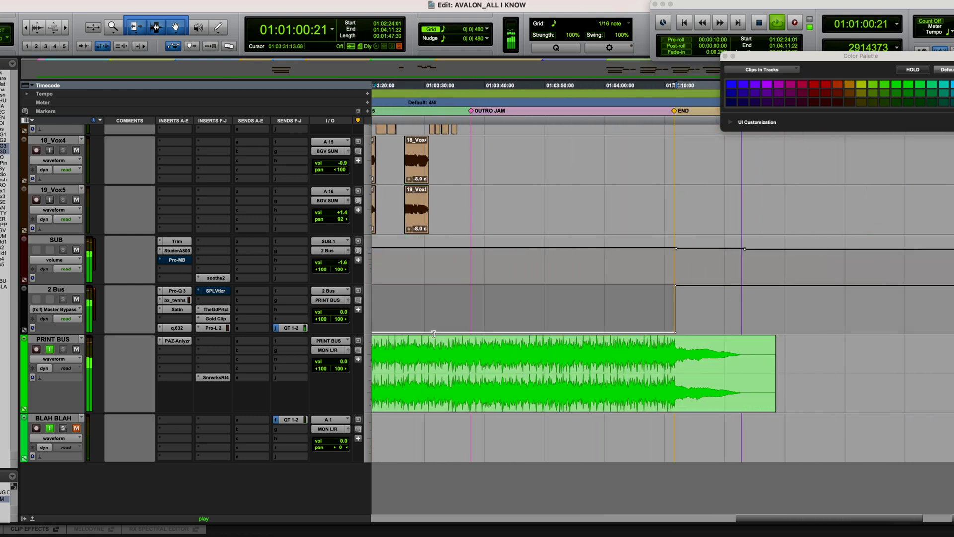
{"action": "scroll", "coordinate": [433, 334], "scroll_direction": "left", "scroll_amount": 8}
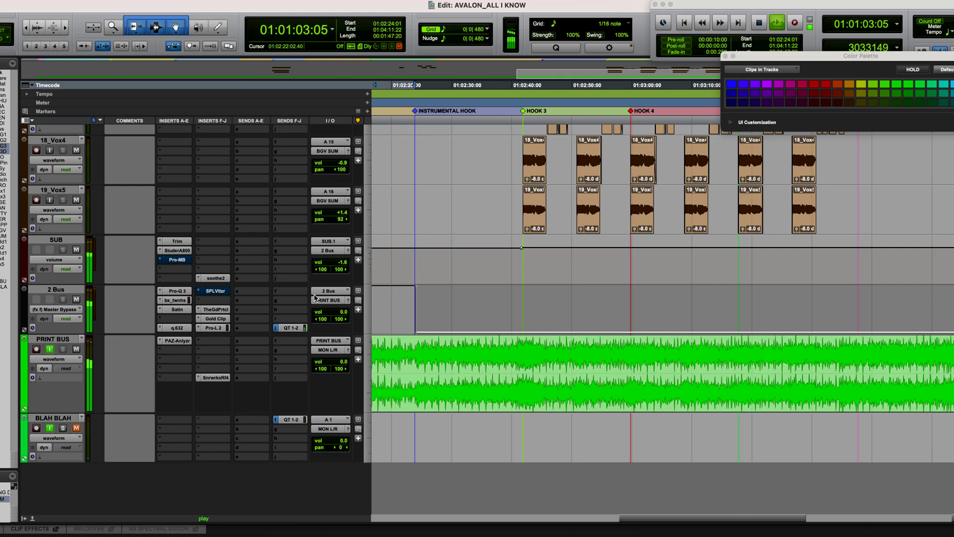
{"action": "scroll", "coordinate": [496, 290], "scroll_direction": "up", "scroll_amount": 10}
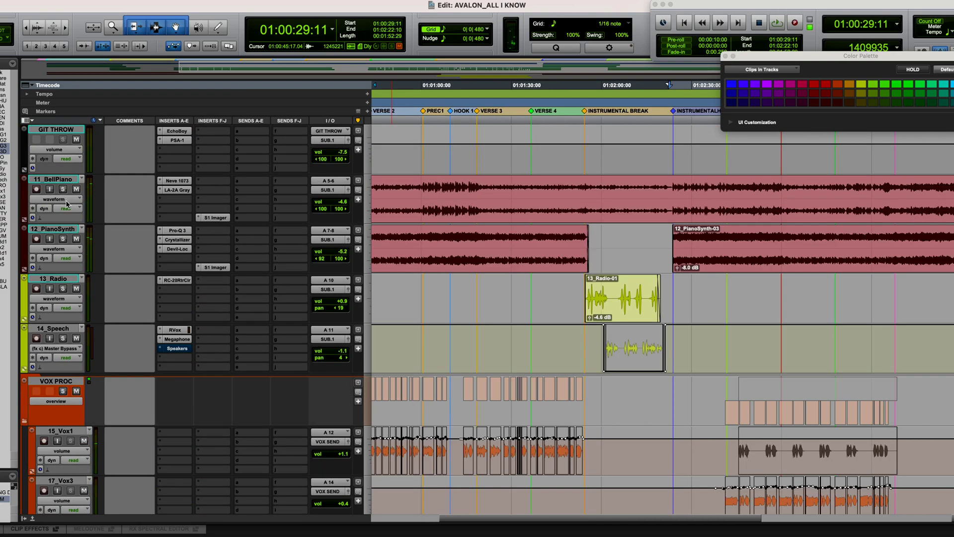
- Show the volume lane on the 11_BellPiano track and record a volume ride in touch mode during playback
{"action": "left_click", "coordinate": [67, 202]}
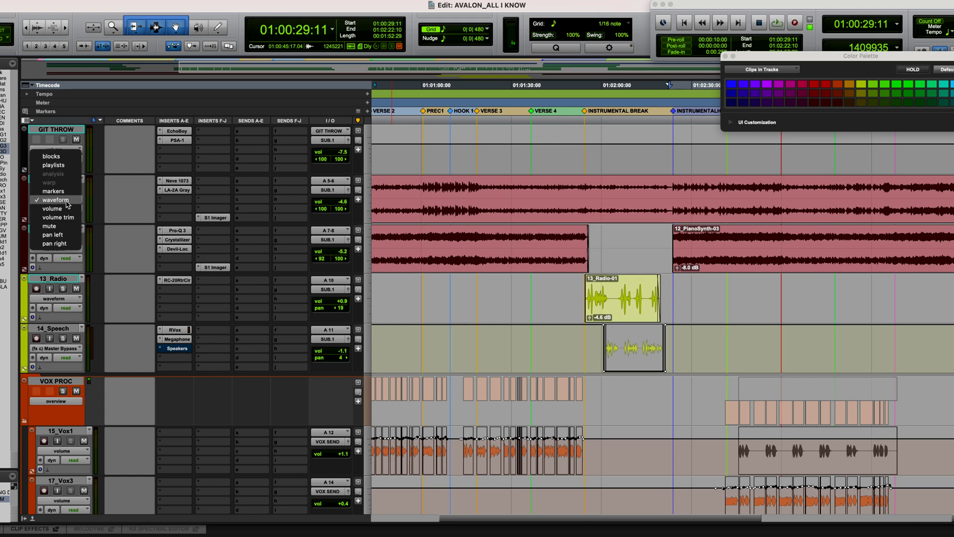
{"action": "left_click", "coordinate": [55, 209]}
{"action": "left_click", "coordinate": [64, 209]}
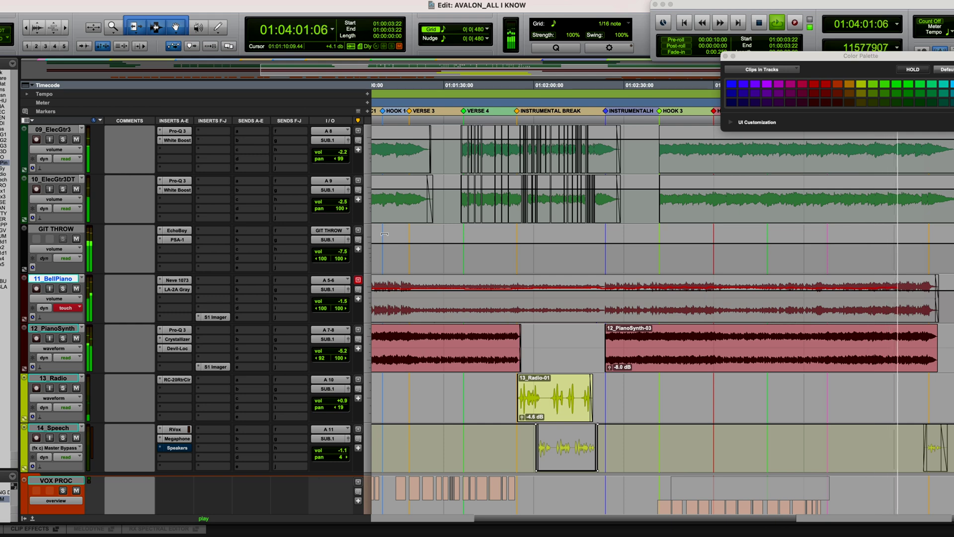
{"action": "key", "text": "space"}
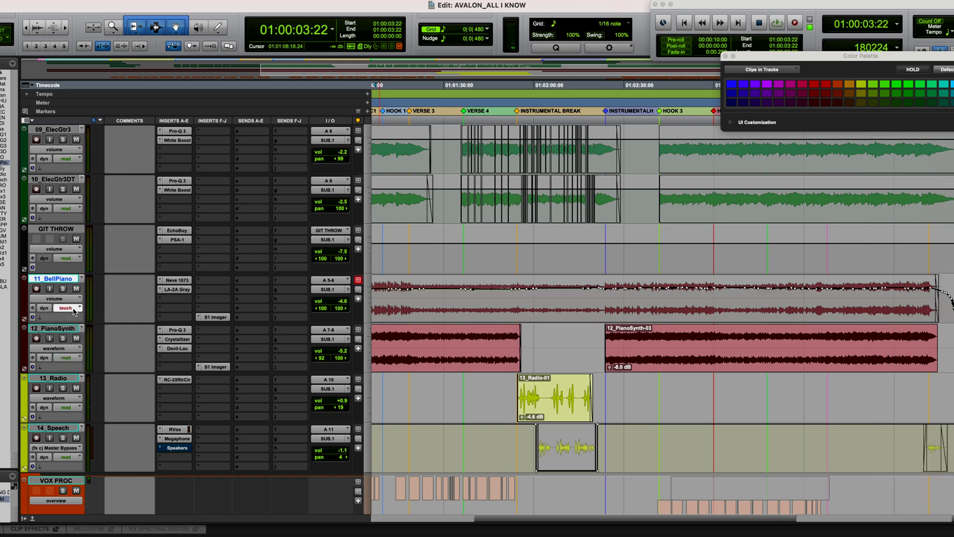
{"action": "left_click", "coordinate": [74, 308]}
{"action": "left_click", "coordinate": [74, 301]}
- Place the cursor at 01:00:39:22 and set the automation mode of the 09_ElecGtr3 and 10_ElecGtr3DT tracks to touch
{"action": "scroll", "coordinate": [693, 248], "scroll_direction": "right", "scroll_amount": 5}
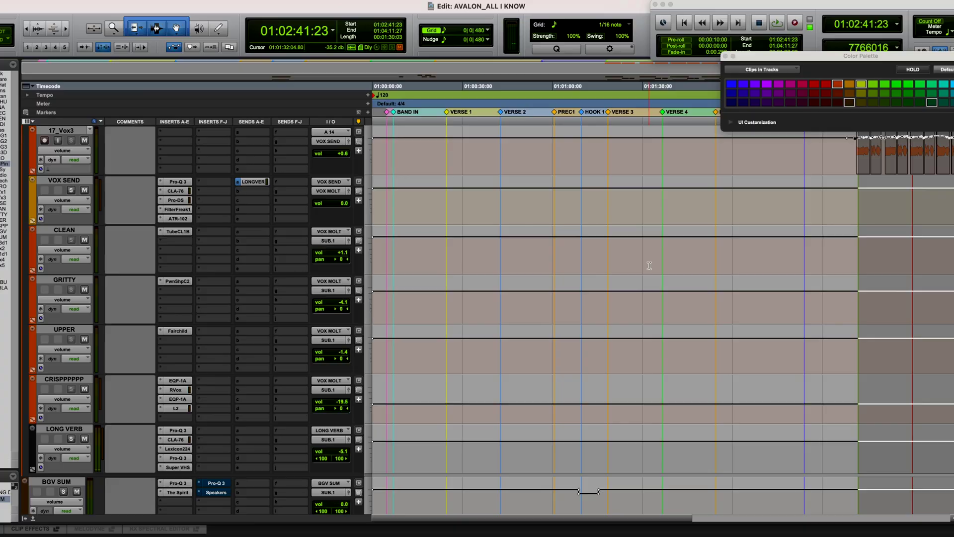
{"action": "scroll", "coordinate": [649, 265], "scroll_direction": "up", "scroll_amount": 15}
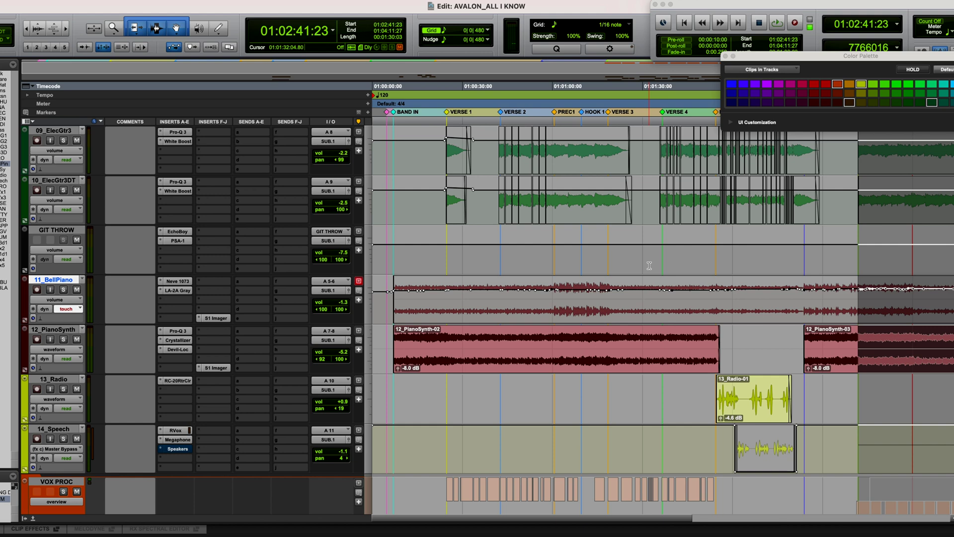
{"action": "scroll", "coordinate": [649, 265], "scroll_direction": "up", "scroll_amount": 2}
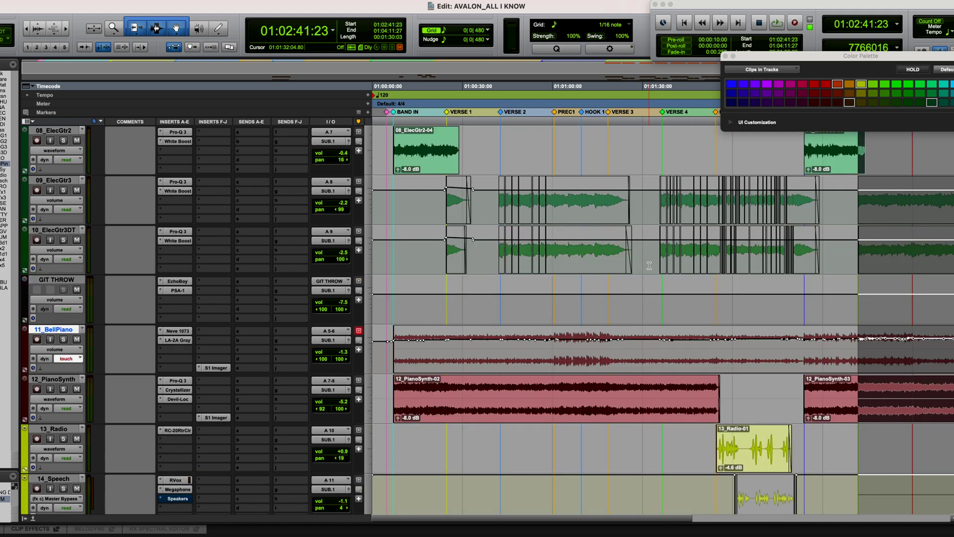
{"action": "left_click", "coordinate": [492, 122]}
{"action": "left_click", "coordinate": [66, 209]}
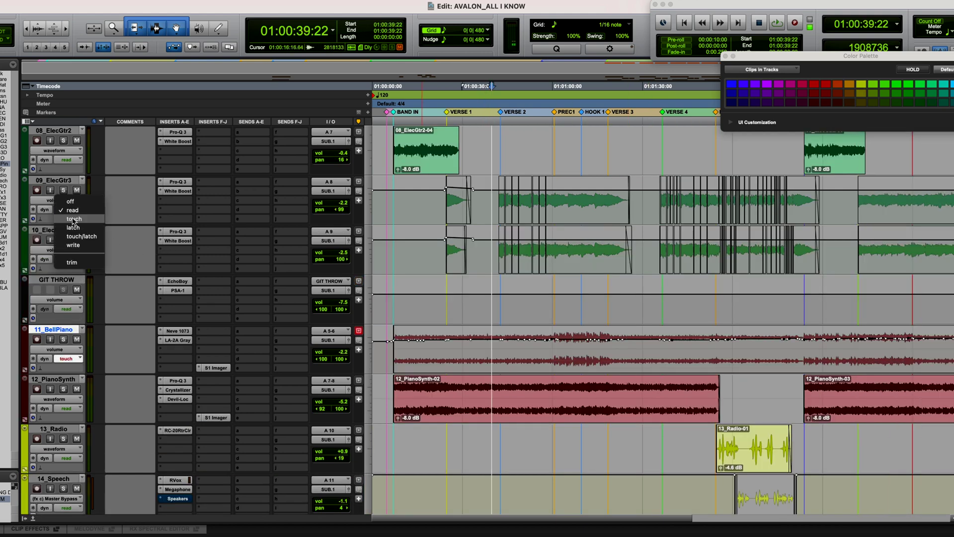
{"action": "left_click", "coordinate": [73, 220]}
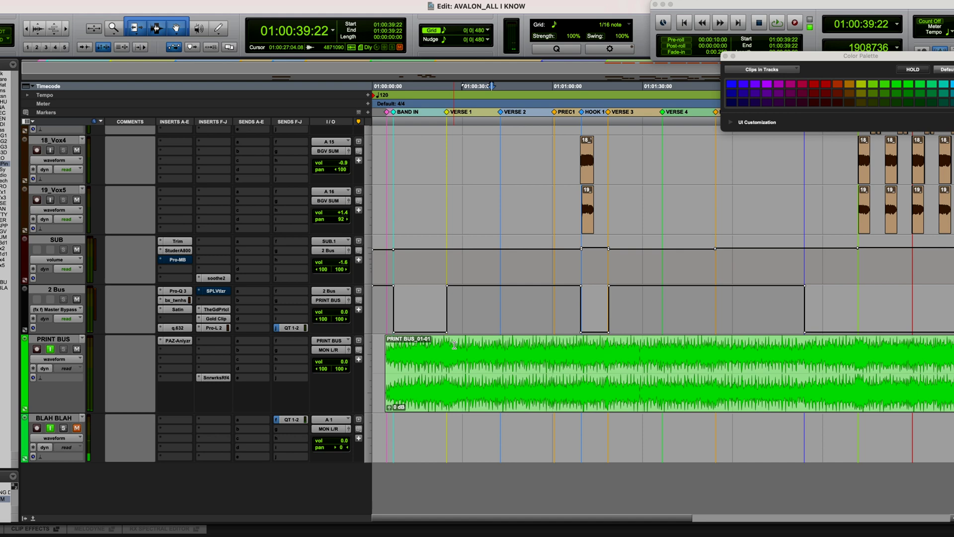
- Play from HOOK 3 at 01:02:41:13 to 01:03:53:09 and inspect levels in Studer A800, The God Particle, Pro-L 2 and soothe2
{"action": "key", "text": "r"}
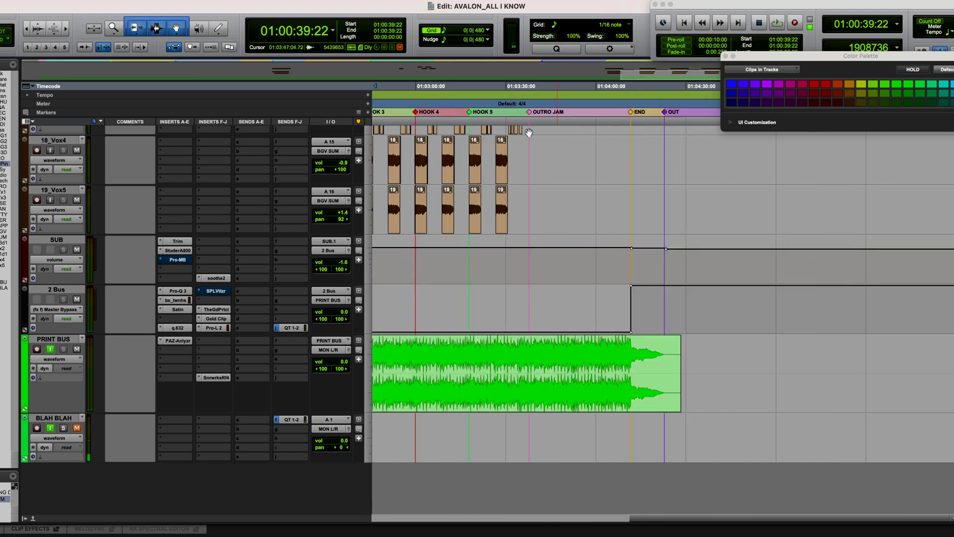
{"action": "scroll", "coordinate": [421, 125], "scroll_direction": "left", "scroll_amount": 5}
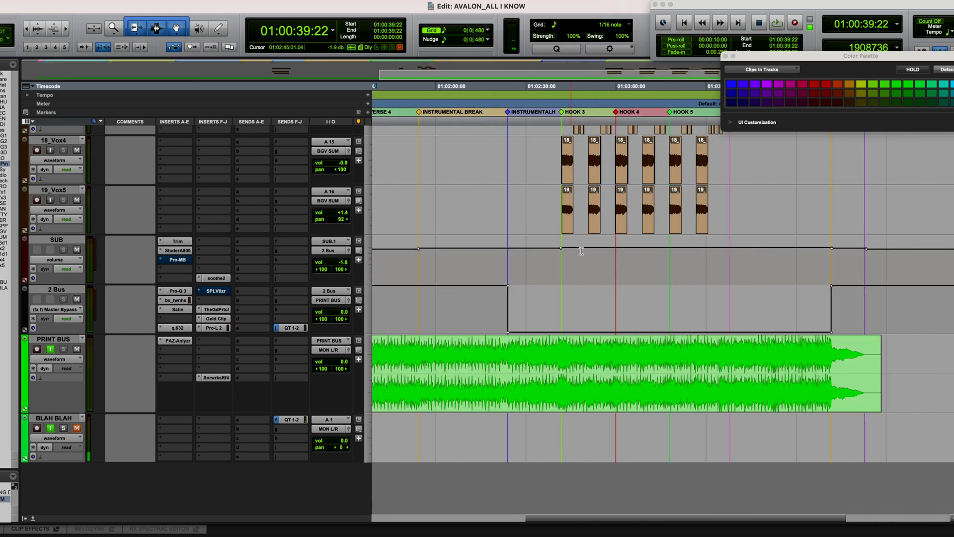
{"action": "left_click_drag", "start_coordinate": [561, 123], "coordinate": [778, 133]}
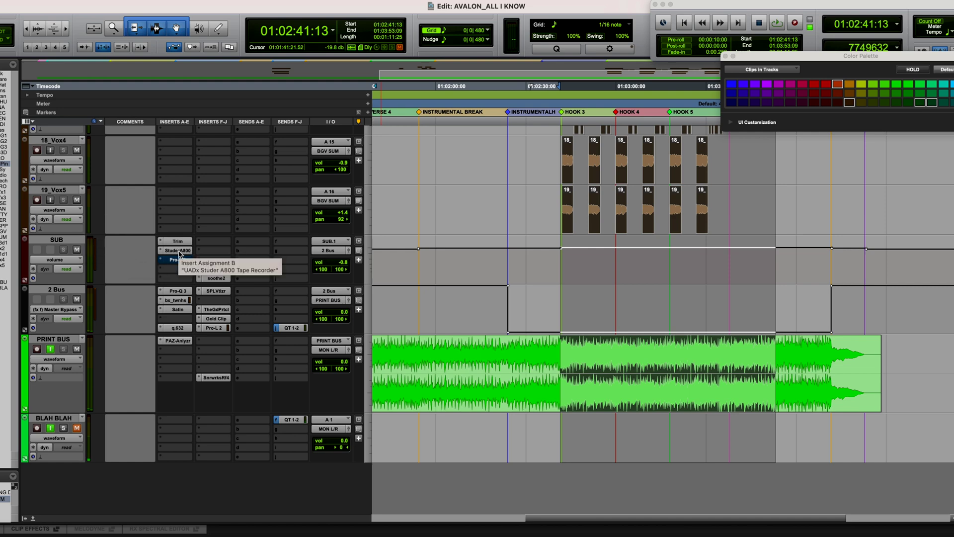
{"action": "left_click", "coordinate": [178, 250]}
{"action": "key", "text": "space"}
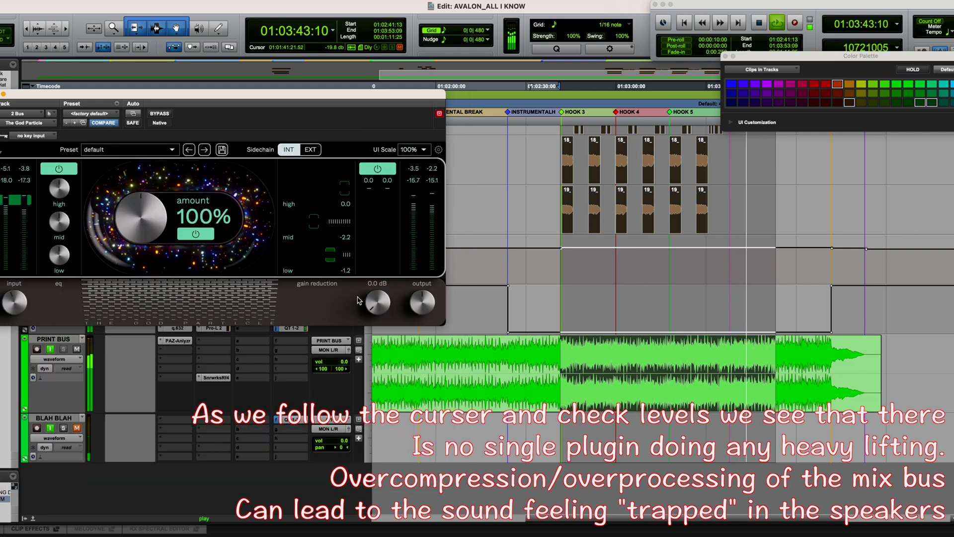
{"action": "mouse_move", "coordinate": [365, 300]}
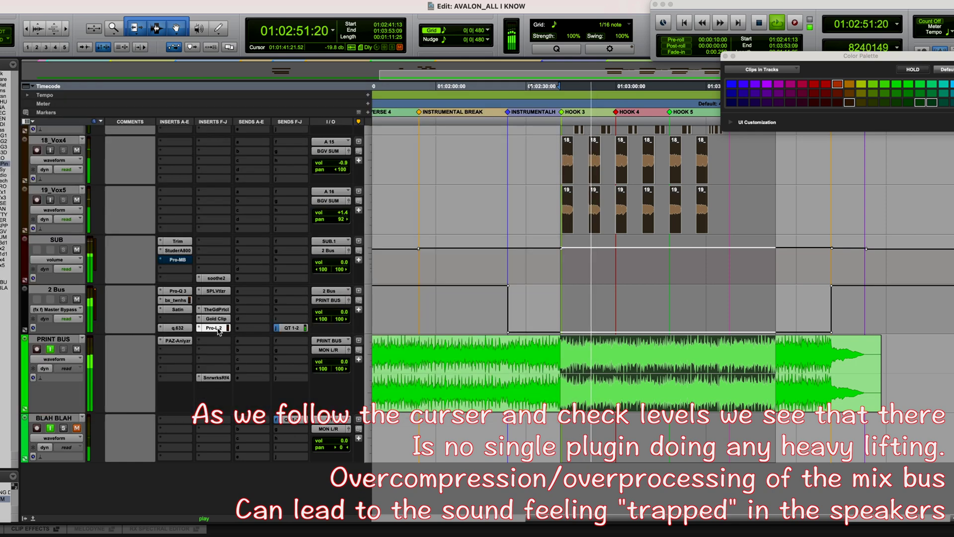
{"action": "left_click", "coordinate": [215, 328]}
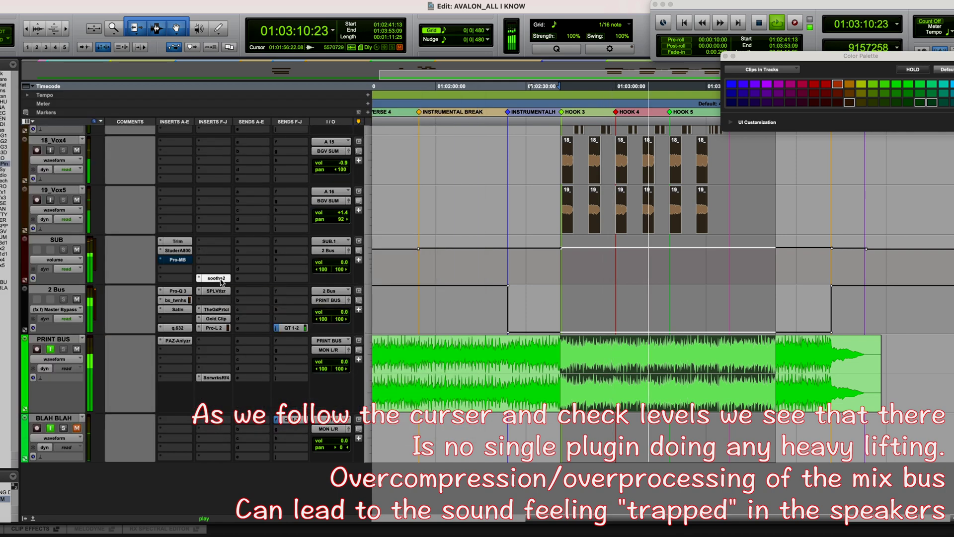
{"action": "left_click", "coordinate": [220, 280]}
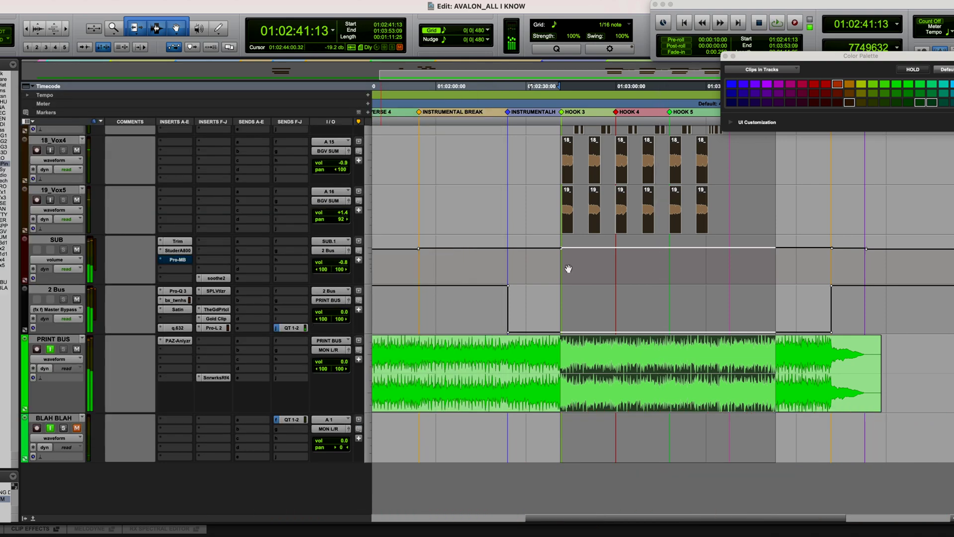
- Record volume rides on the 09_ElecGtr3 and 10_ElecGtr3DT tracks in touch mode, starting playback shortly before VERSE 2
{"action": "scroll", "coordinate": [569, 271], "scroll_direction": "up", "scroll_amount": 15}
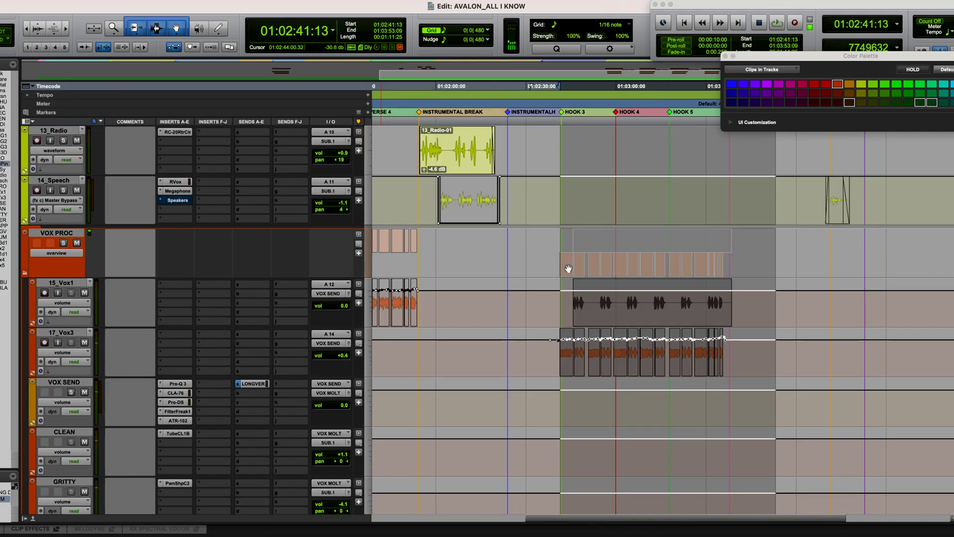
{"action": "scroll", "coordinate": [568, 267], "scroll_direction": "up", "scroll_amount": 5}
{"action": "scroll", "coordinate": [567, 268], "scroll_direction": "left", "scroll_amount": 10}
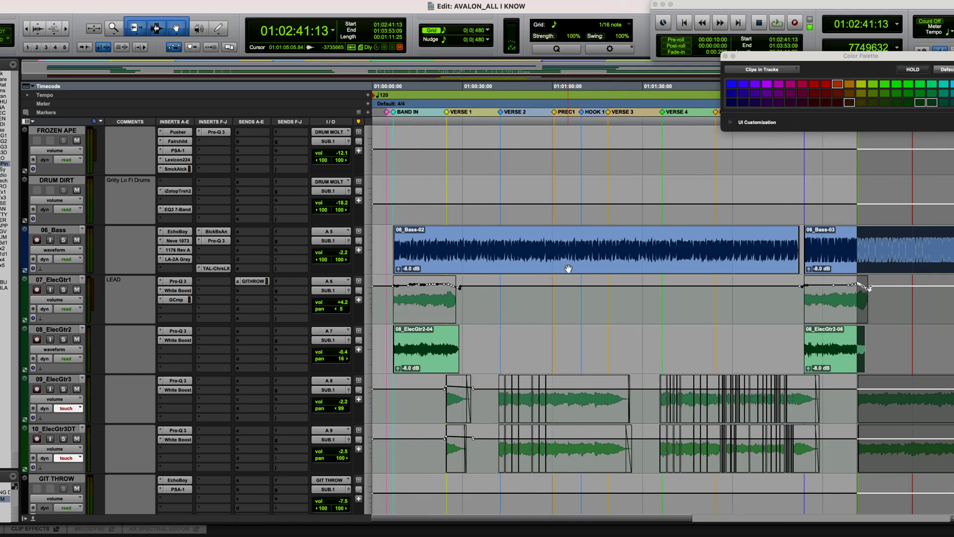
{"action": "scroll", "coordinate": [568, 268], "scroll_direction": "down", "scroll_amount": 1}
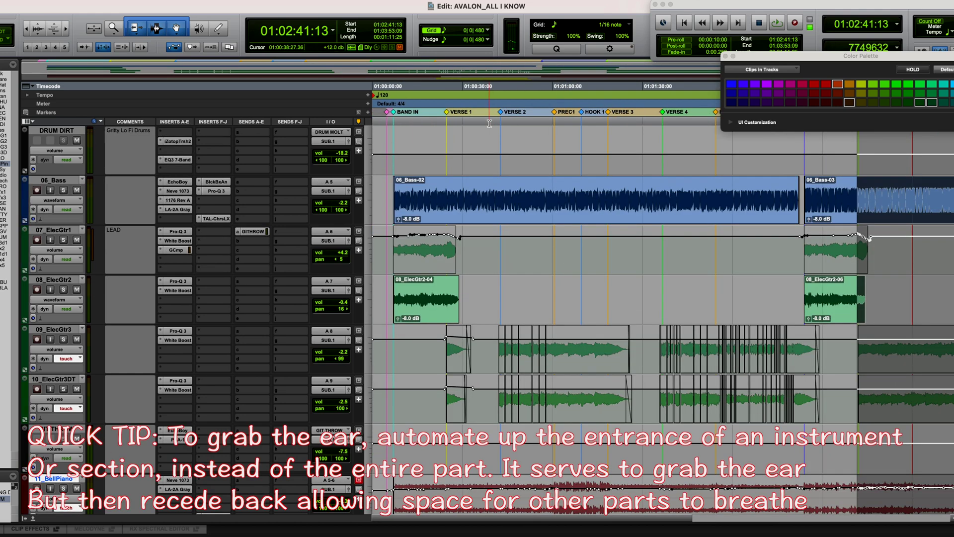
{"action": "left_click", "coordinate": [488, 254]}
{"action": "key", "text": "space"}
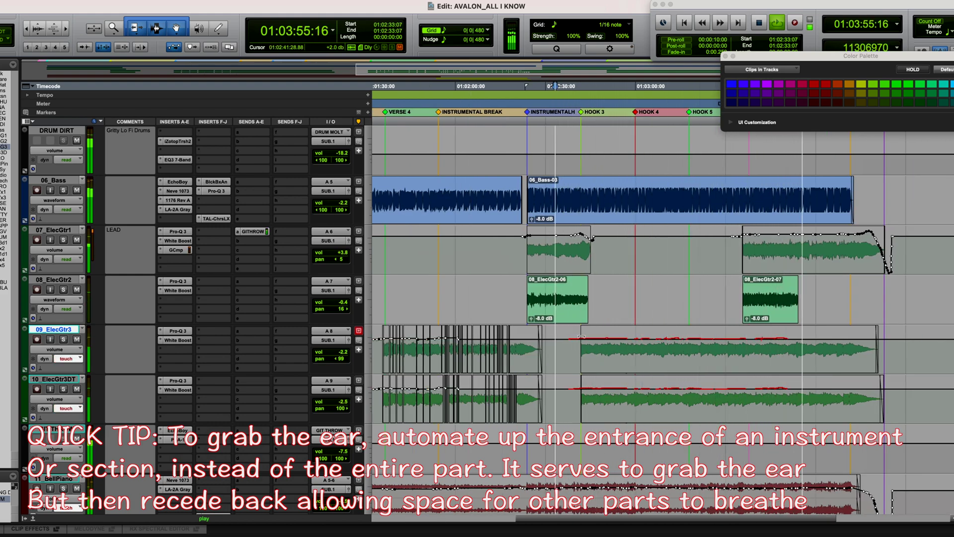
{"action": "left_click", "coordinate": [66, 358]}
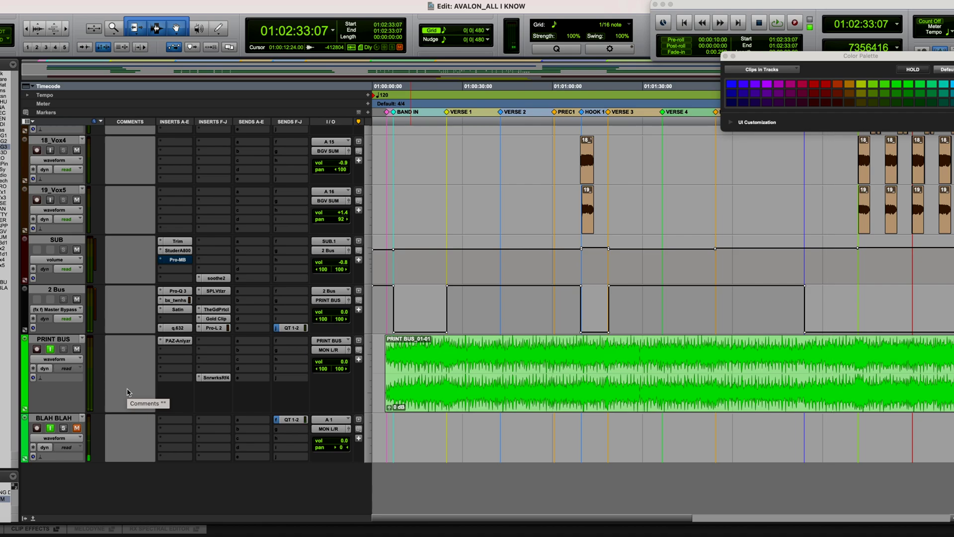
- Return the 2 Bus track's display to volume
{"action": "left_click", "coordinate": [69, 312]}
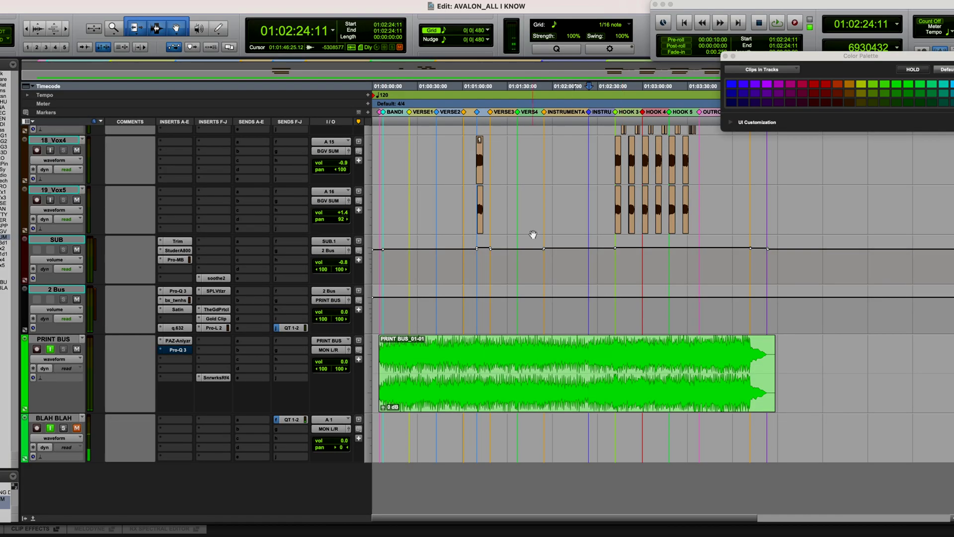
{"action": "scroll", "coordinate": [533, 234], "scroll_direction": "up", "scroll_amount": 3}
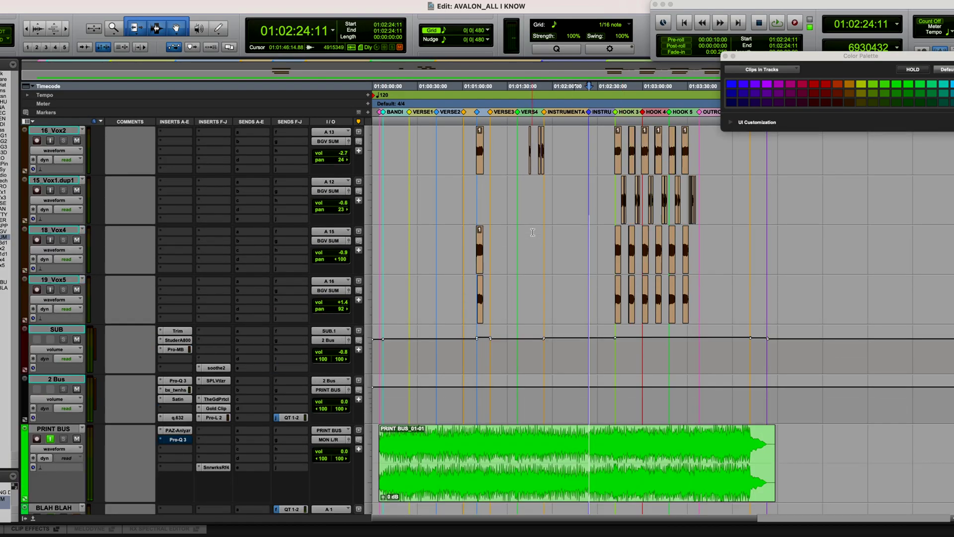
{"action": "scroll", "coordinate": [532, 232], "scroll_direction": "up", "scroll_amount": 3}
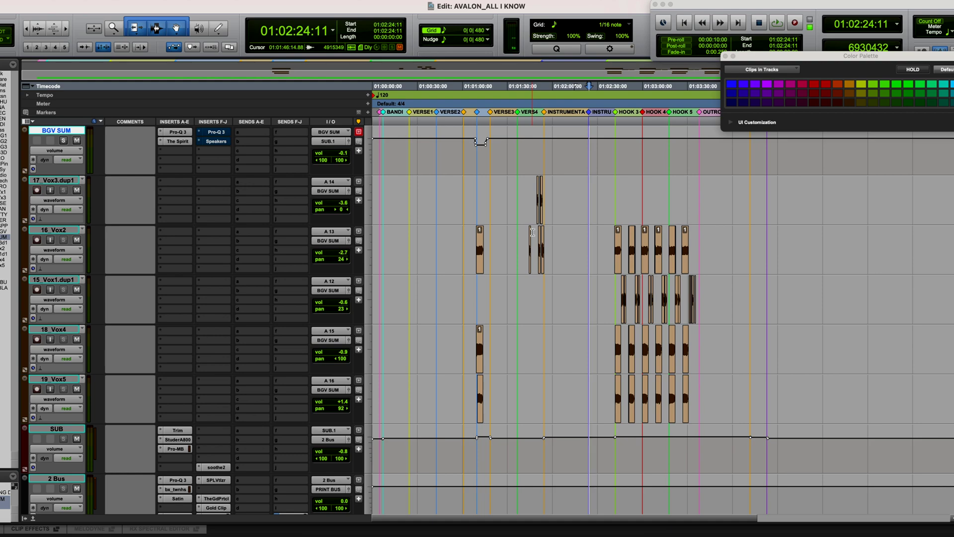
{"action": "scroll", "coordinate": [531, 232], "scroll_direction": "up", "scroll_amount": 10}
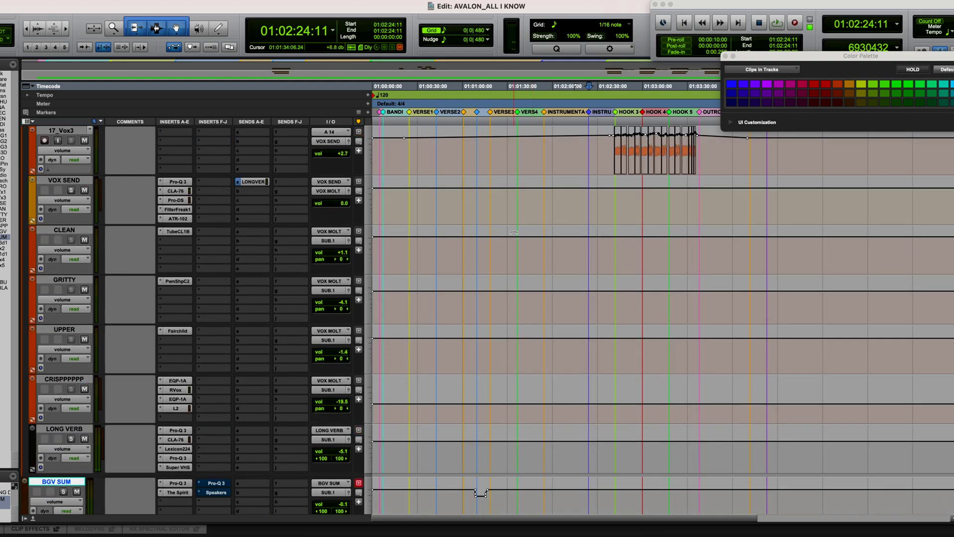
{"action": "scroll", "coordinate": [514, 232], "scroll_direction": "up", "scroll_amount": 10}
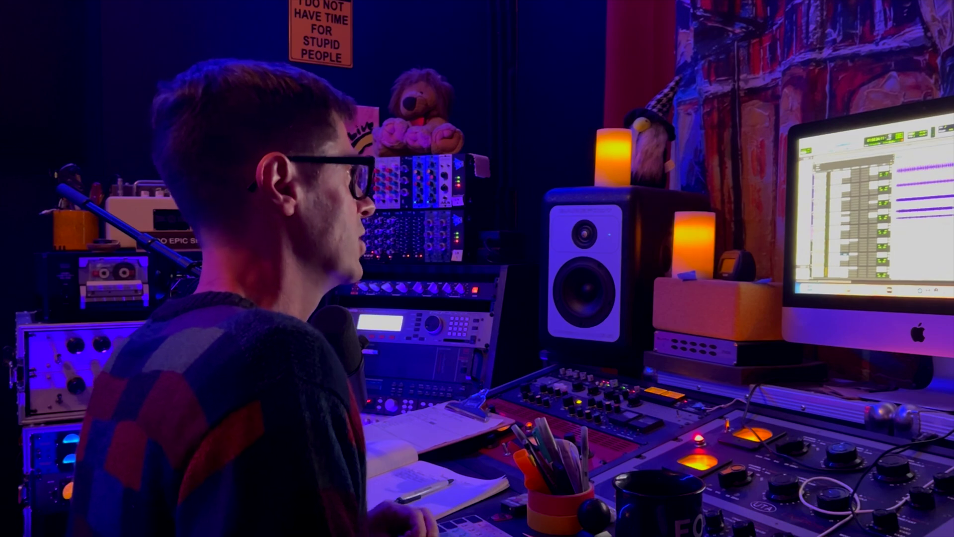